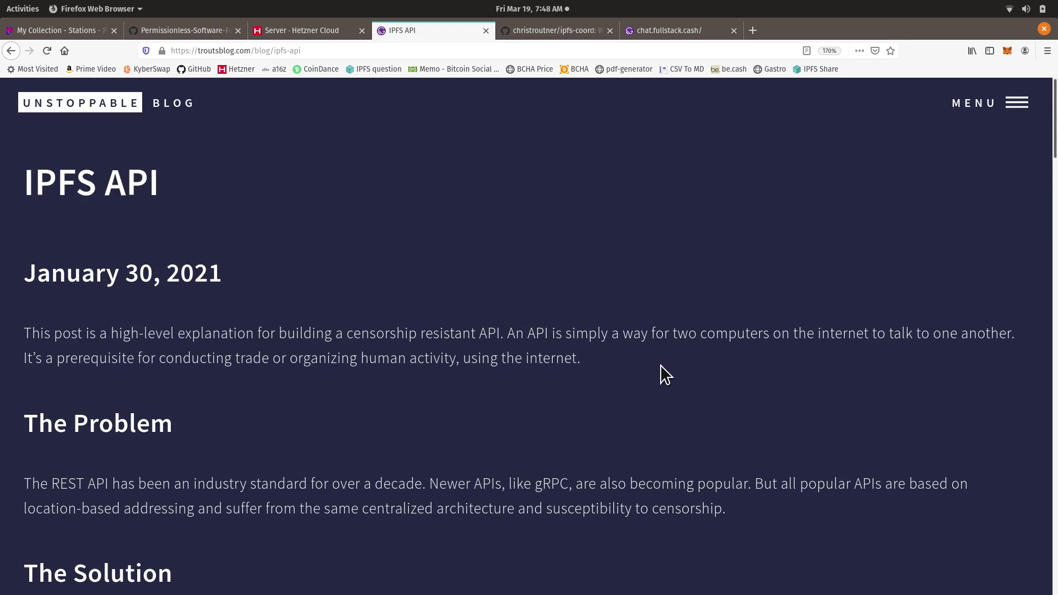
Examine the network diagram under "The Solution Visualized" in the IPFS API blog post
scroll(725, 361, down, 12)
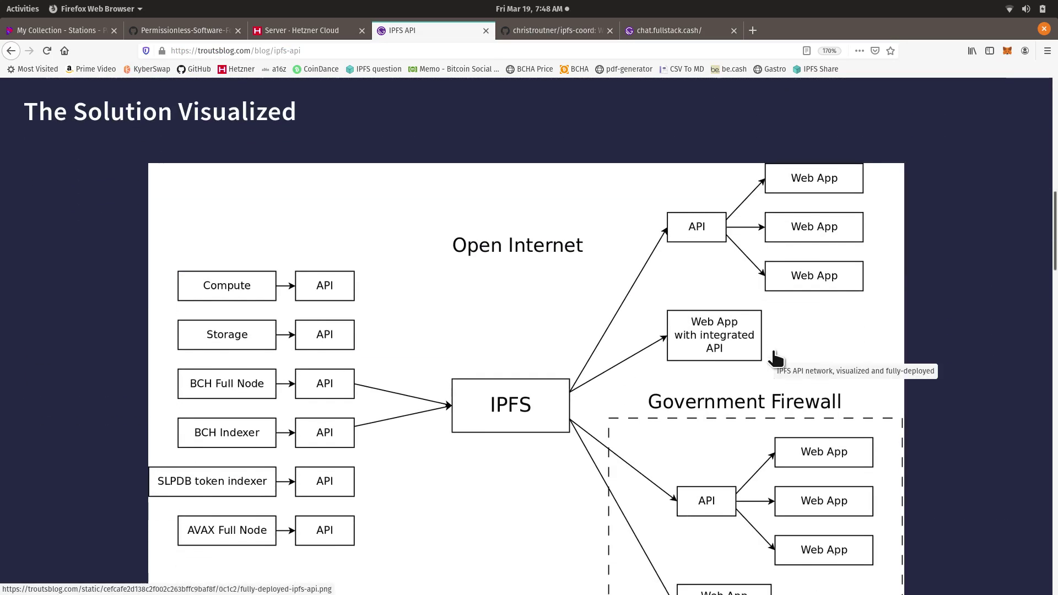
scroll(818, 350, up, 2)
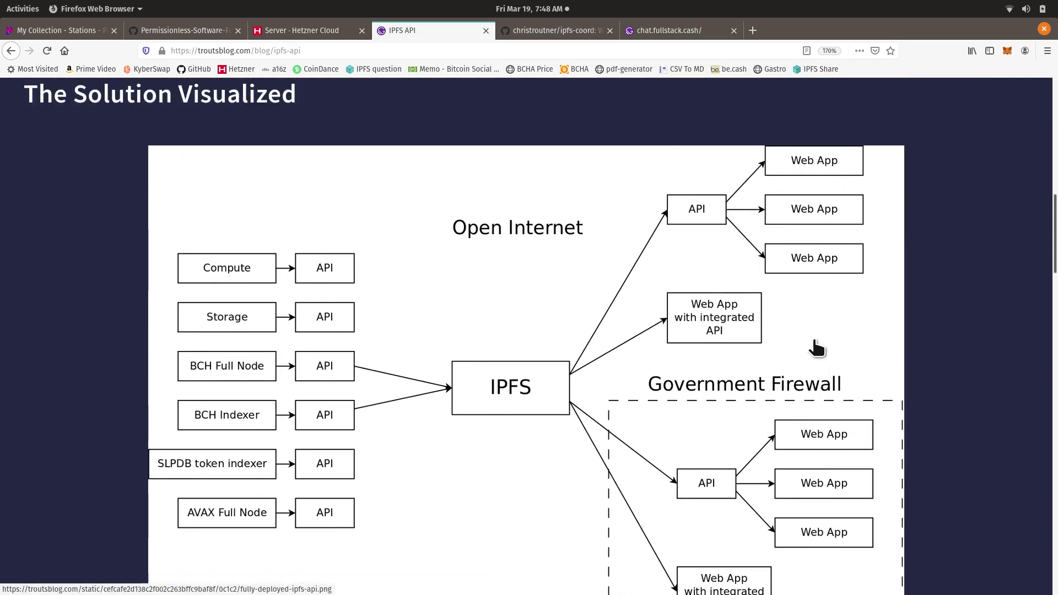
scroll(818, 348, down, 1)
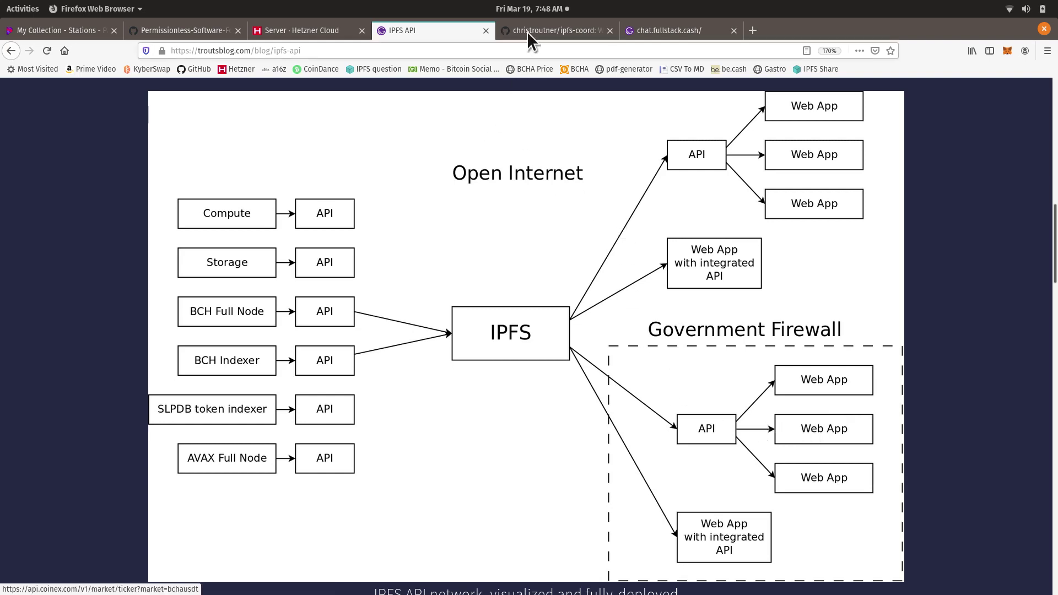
Show the chat.fullstack.cash page, and switch to LibreOffice Impress to highlight "Demo of chat.FullStack.cash" on the first slide
click(671, 29)
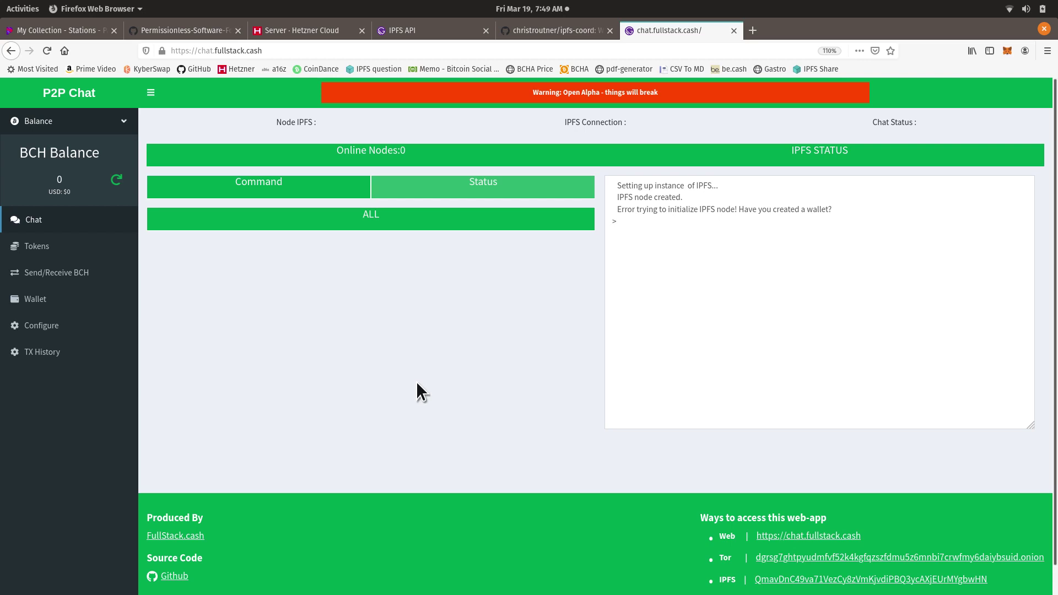
key(alt+Tab)
key(alt+Tab)
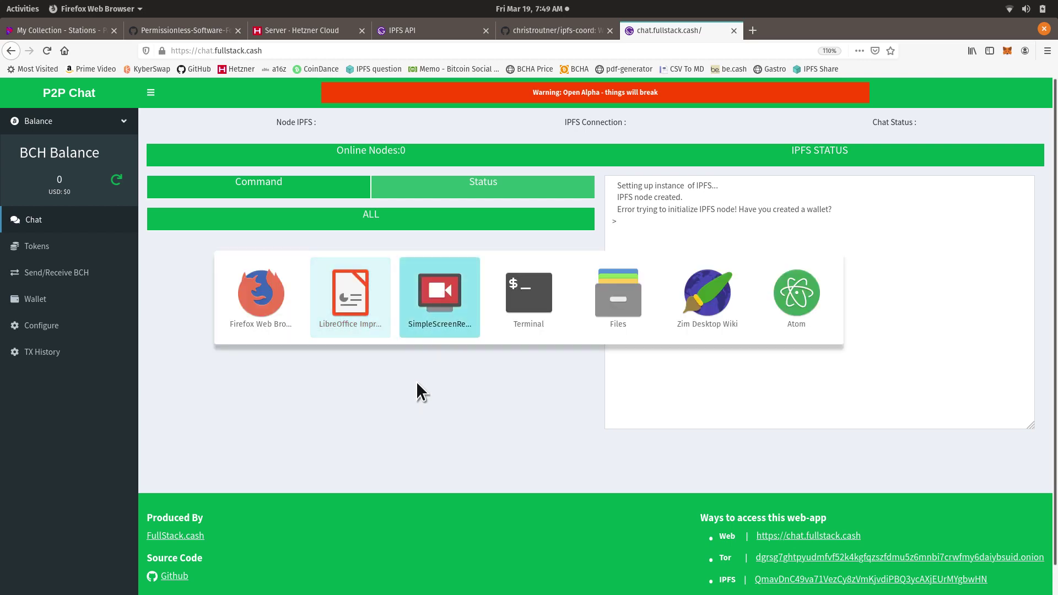
key(alt+Tab)
click(446, 303)
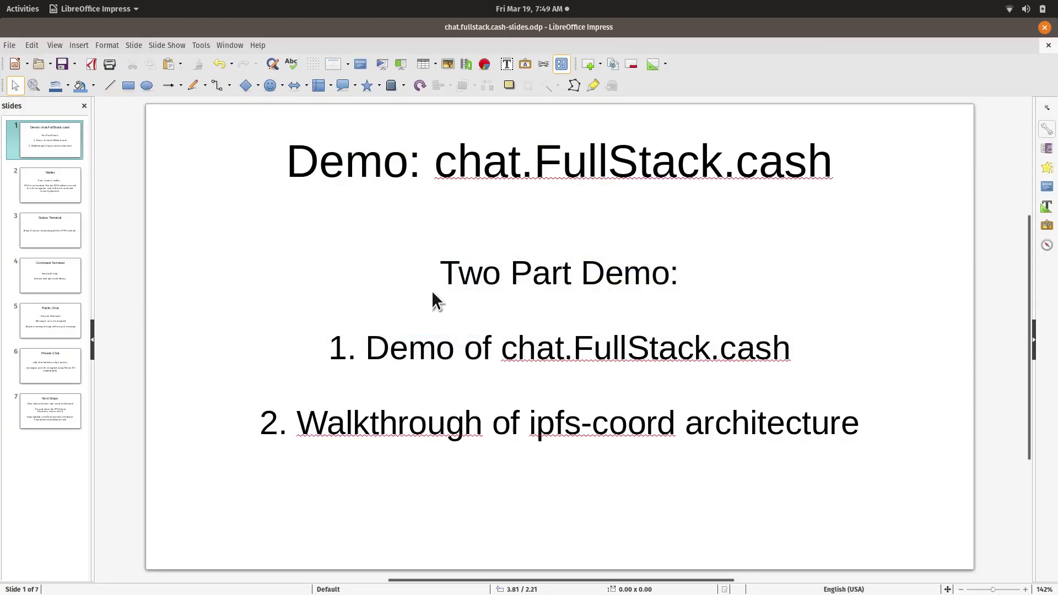
drag(369, 353, 803, 357)
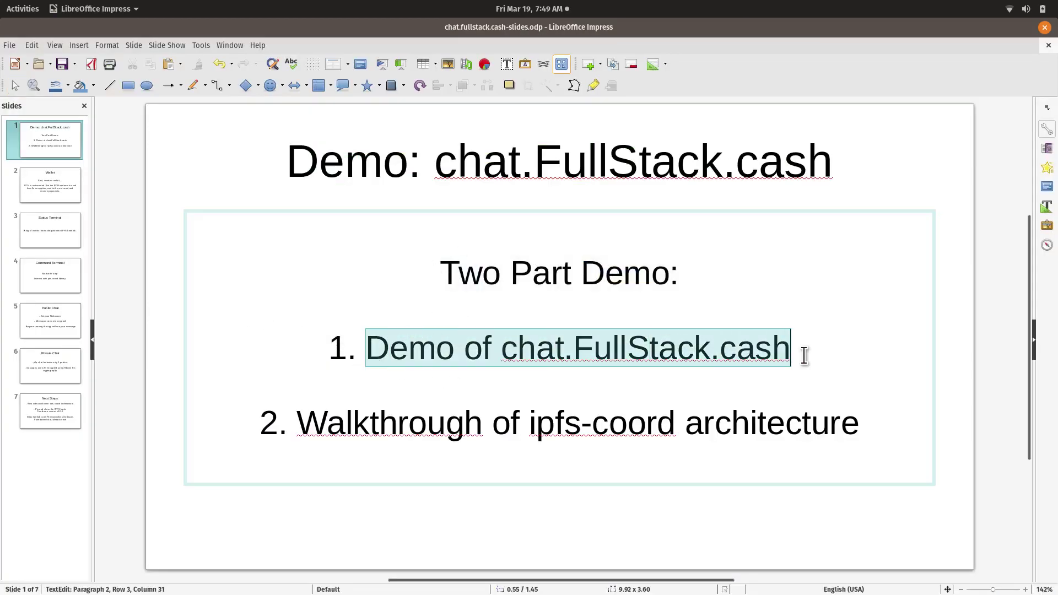
click(813, 358)
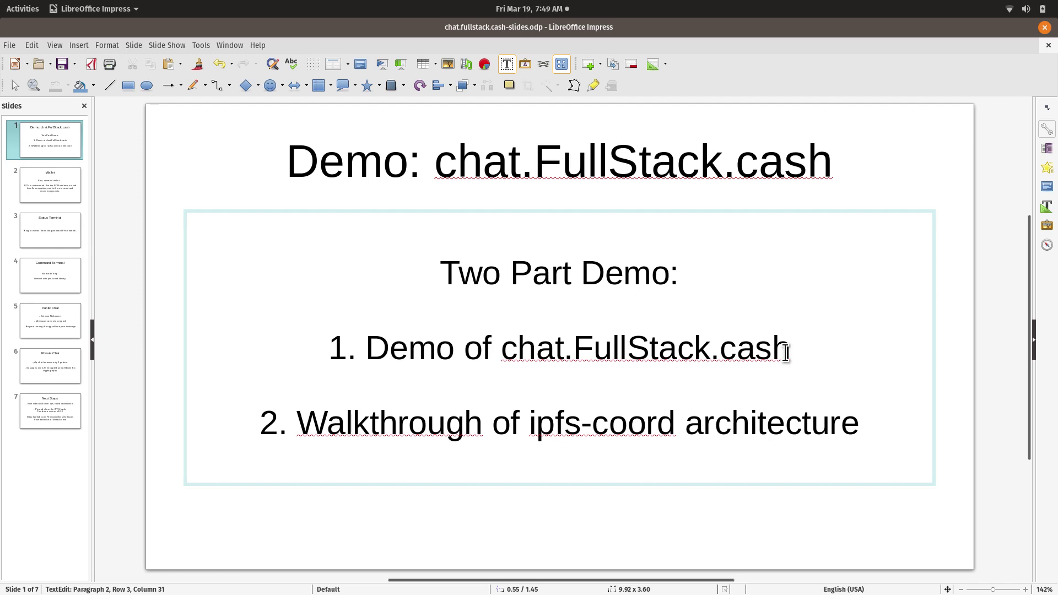
click(52, 187)
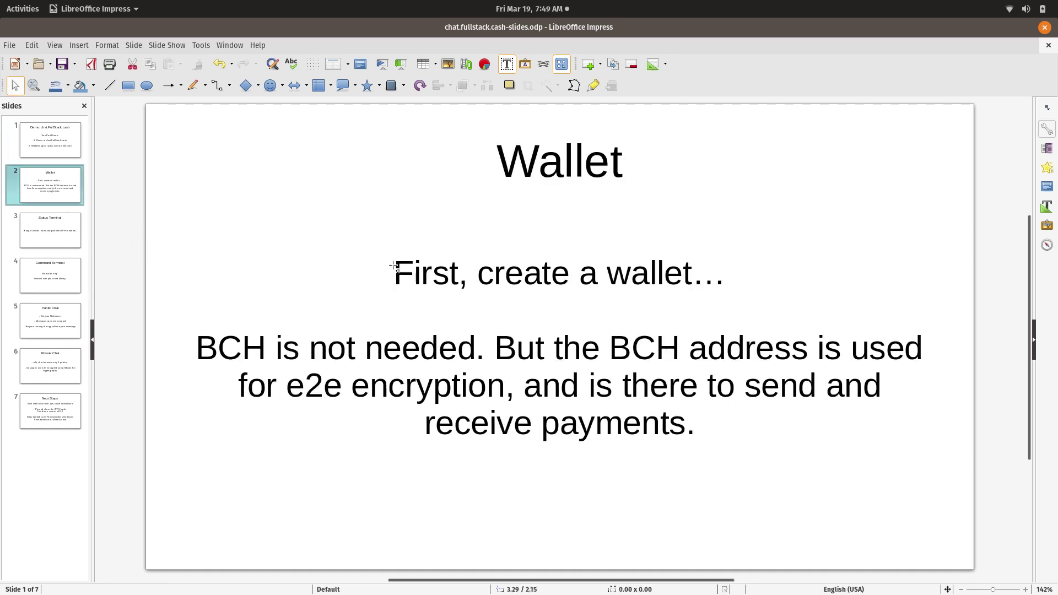
key(alt+Tab)
key(alt+Tab)
key(alt+Tab)
key(alt+Tab)
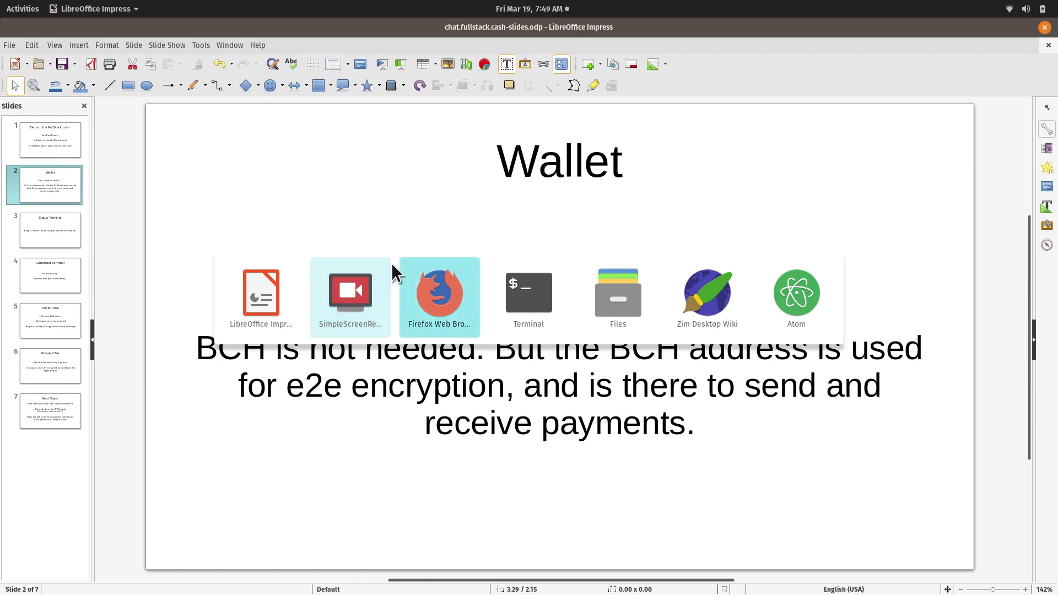
click(285, 50)
click(293, 53)
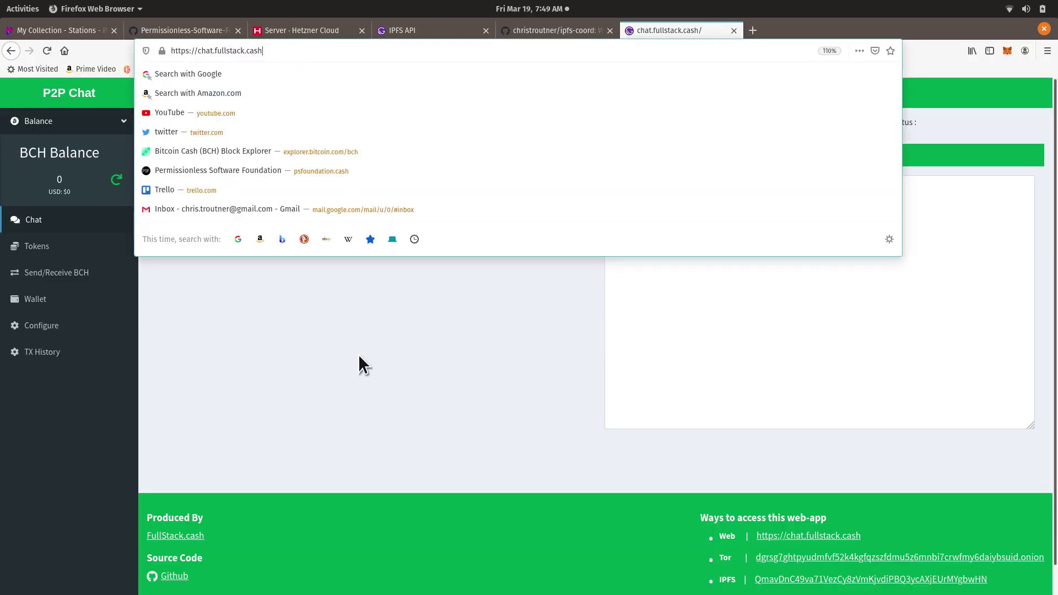
key(Return)
Revisit the Wallet slide in Impress, and highlight the wallet-related line of the IPFS status log on the chat page in Firefox
key(alt+Tab)
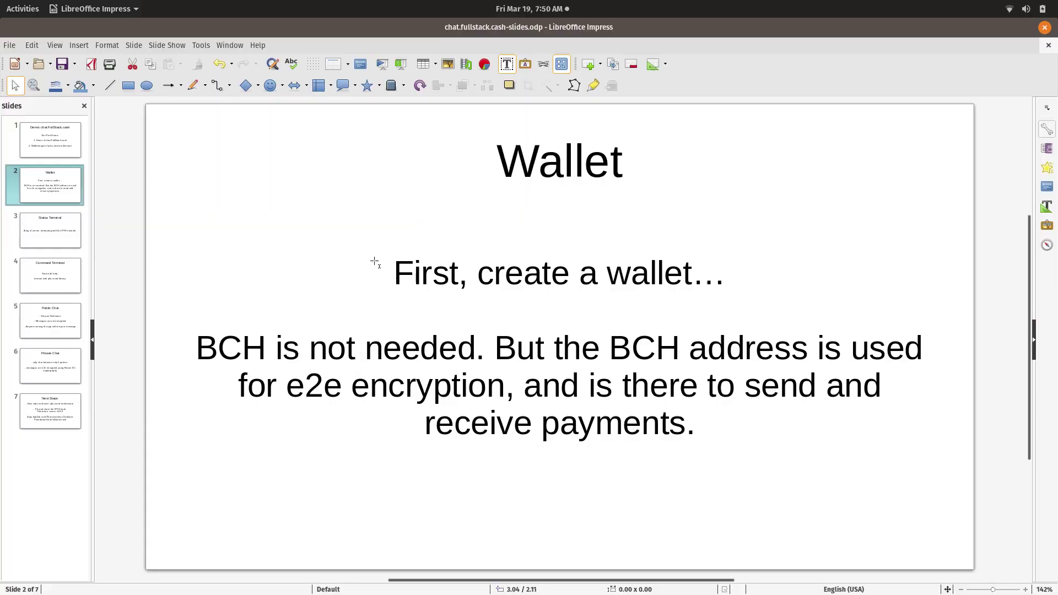
key(alt+Tab)
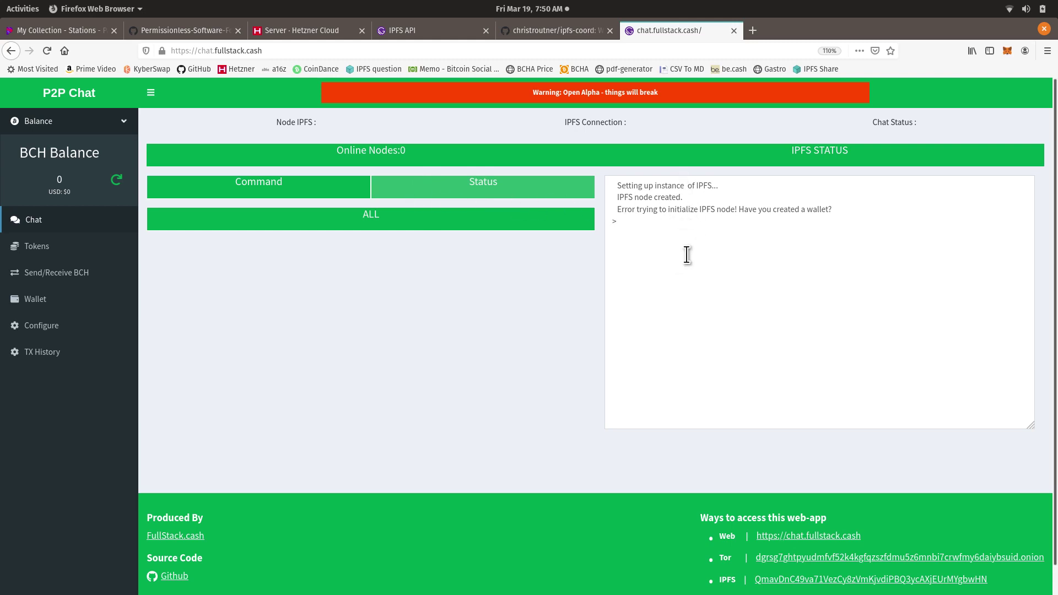
drag(838, 216, 617, 216)
click(669, 240)
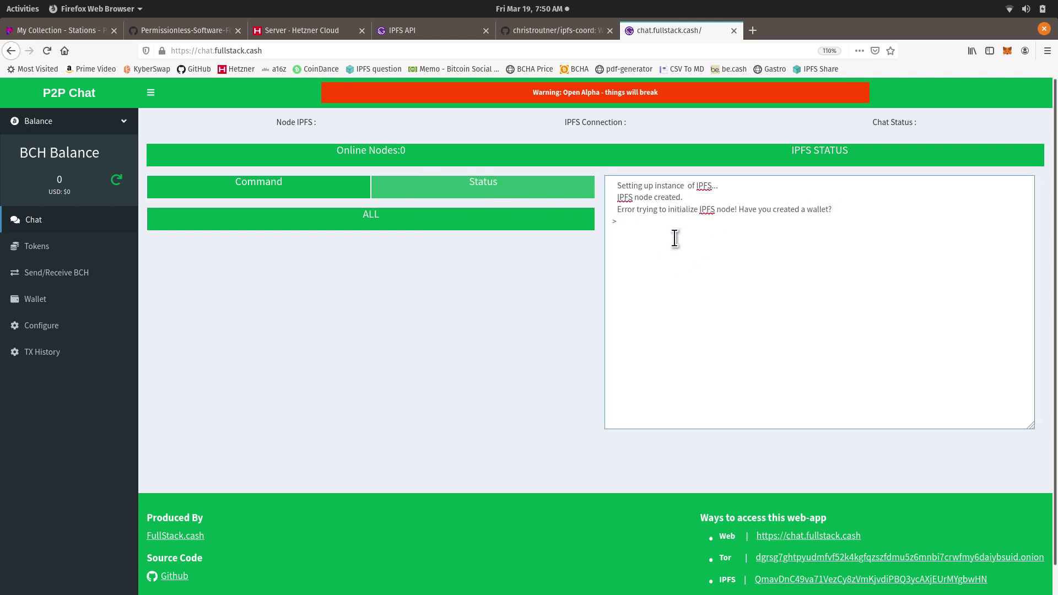
drag(744, 212, 881, 215)
click(881, 216)
Create a new web wallet for the chat app from its Wallet page
click(55, 301)
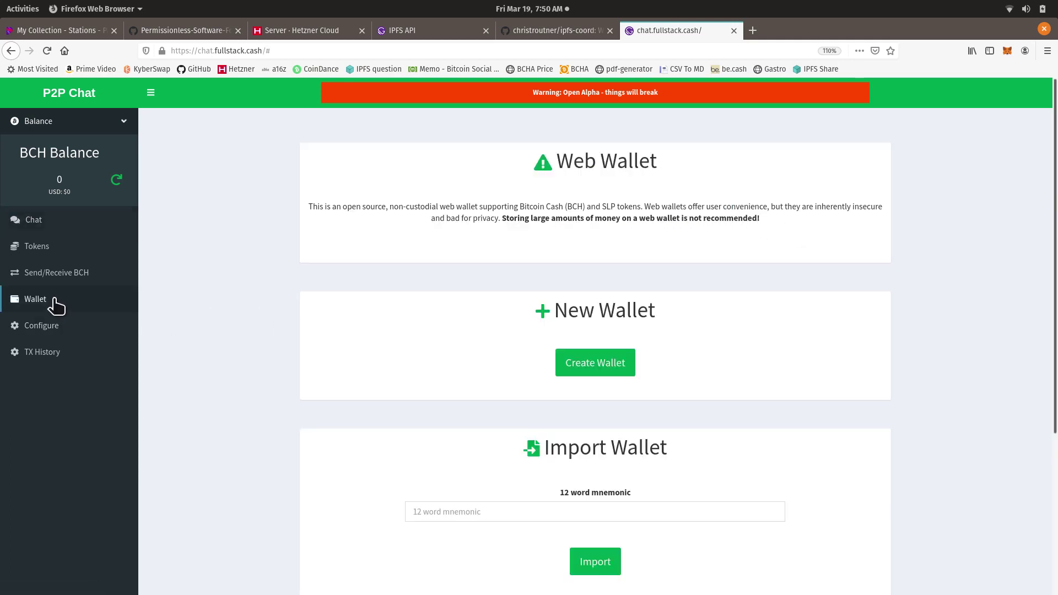
click(590, 381)
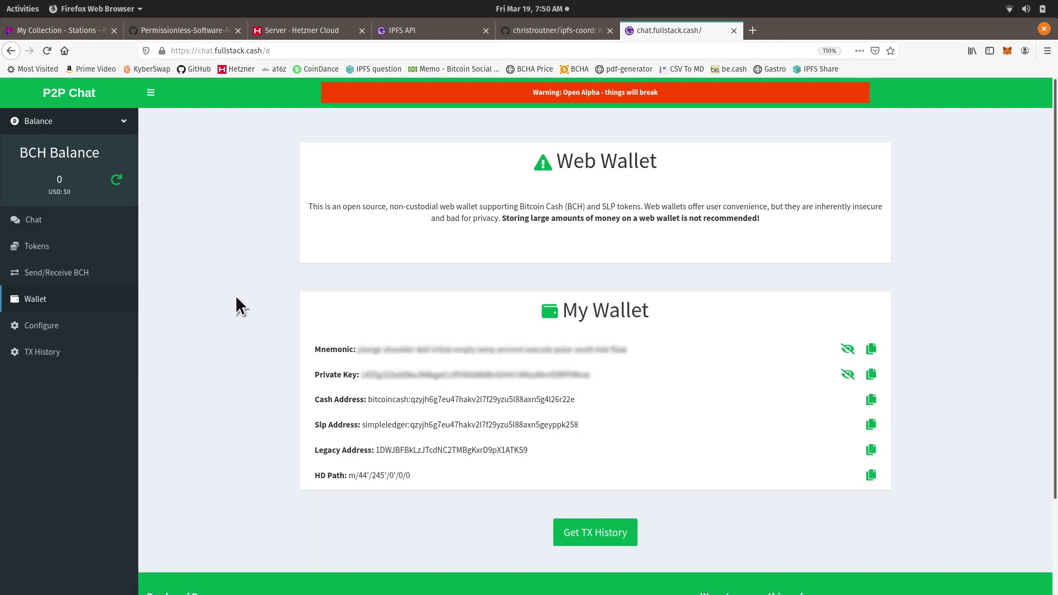
Return to the chat page, reload it and display its IPFS status log
click(60, 225)
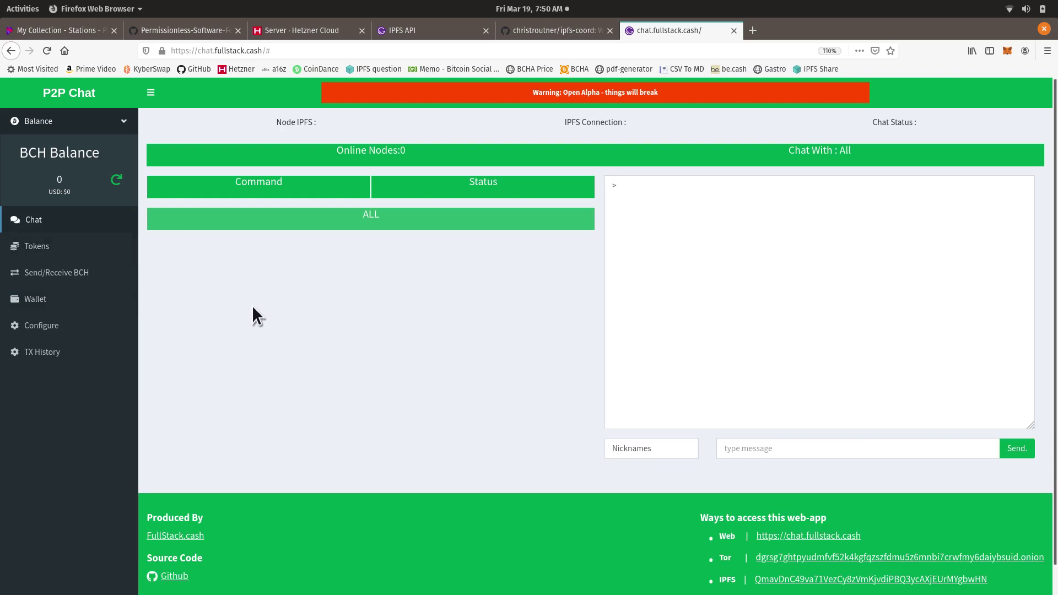
key(F5)
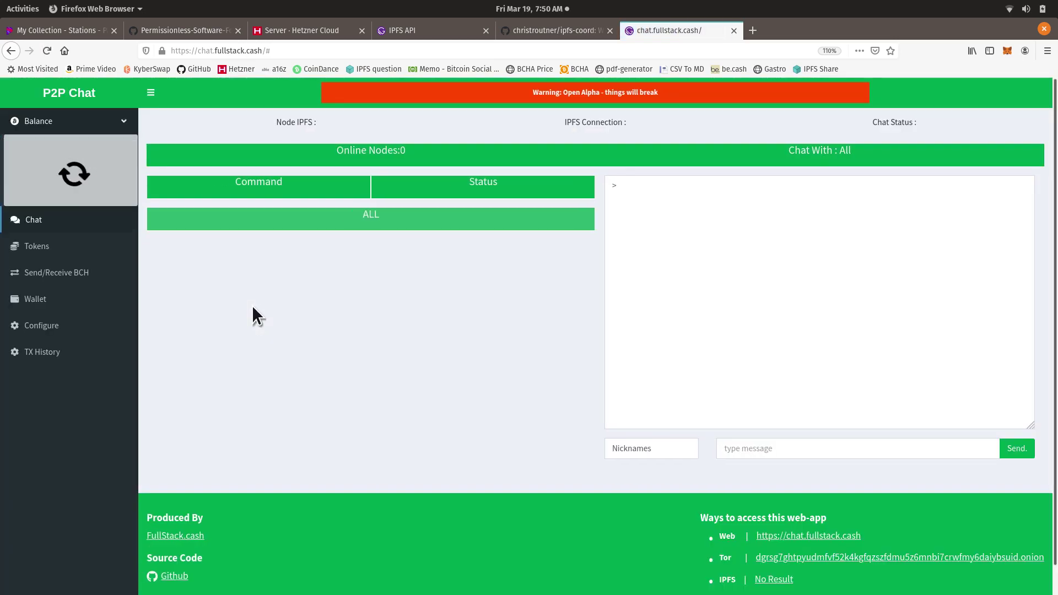
click(463, 179)
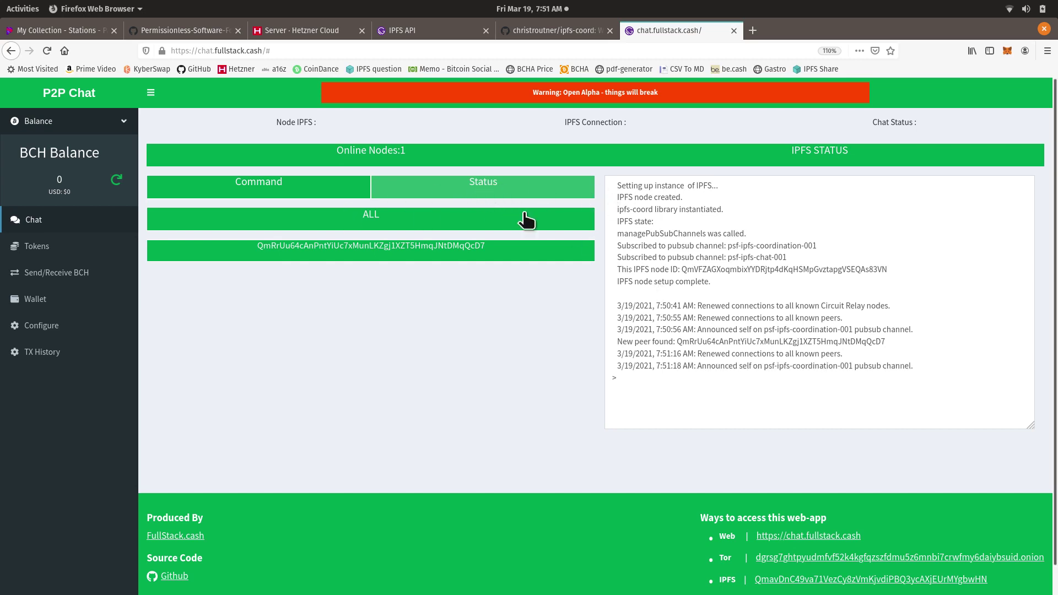
Switch to LibreOffice Impress and move from the Wallet slide to the Status Terminal slide
key(alt+Tab)
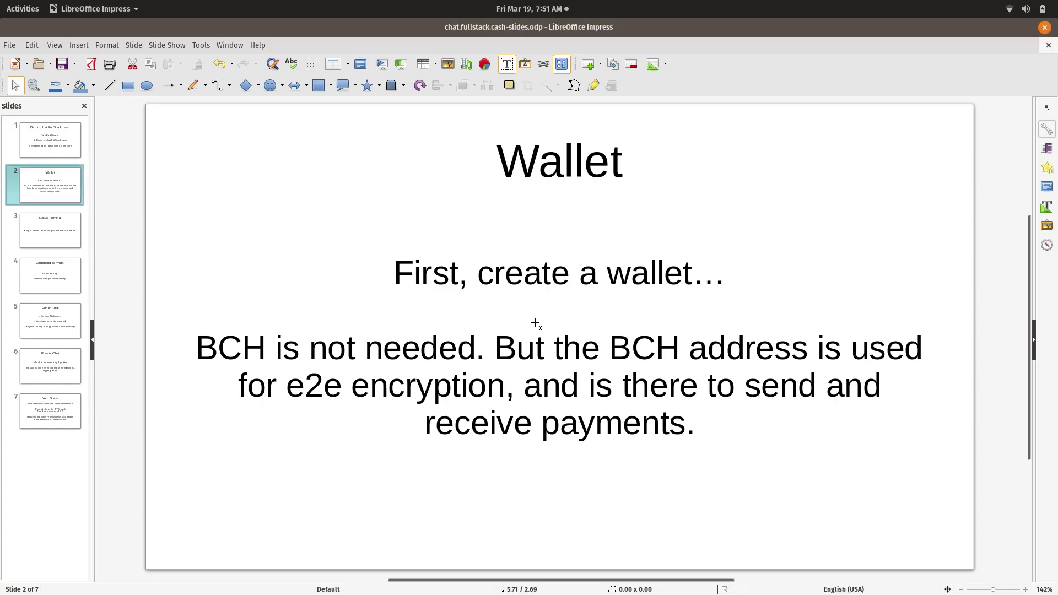
click(595, 423)
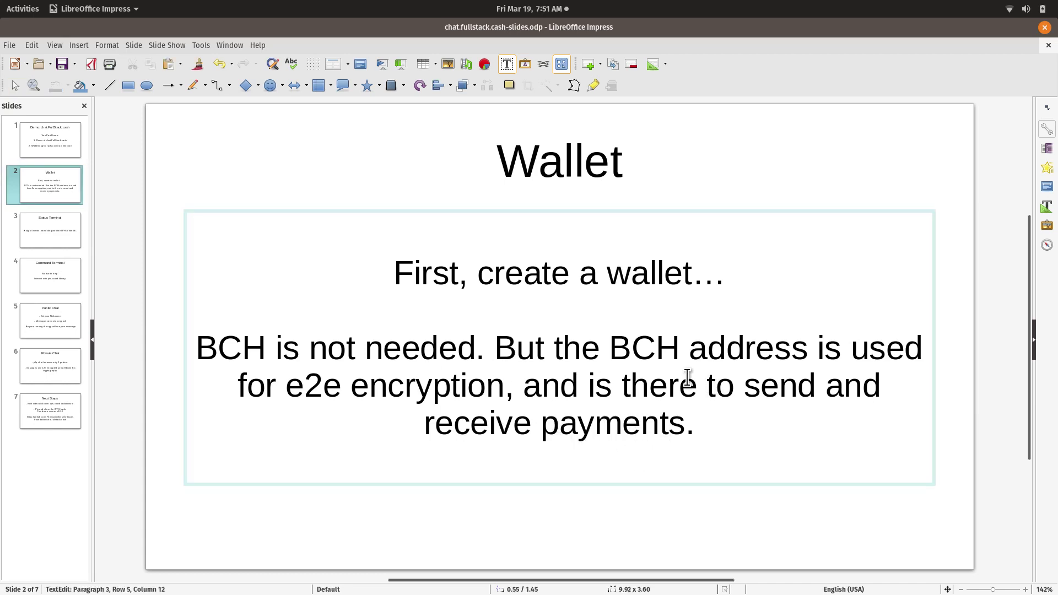
click(555, 393)
click(35, 234)
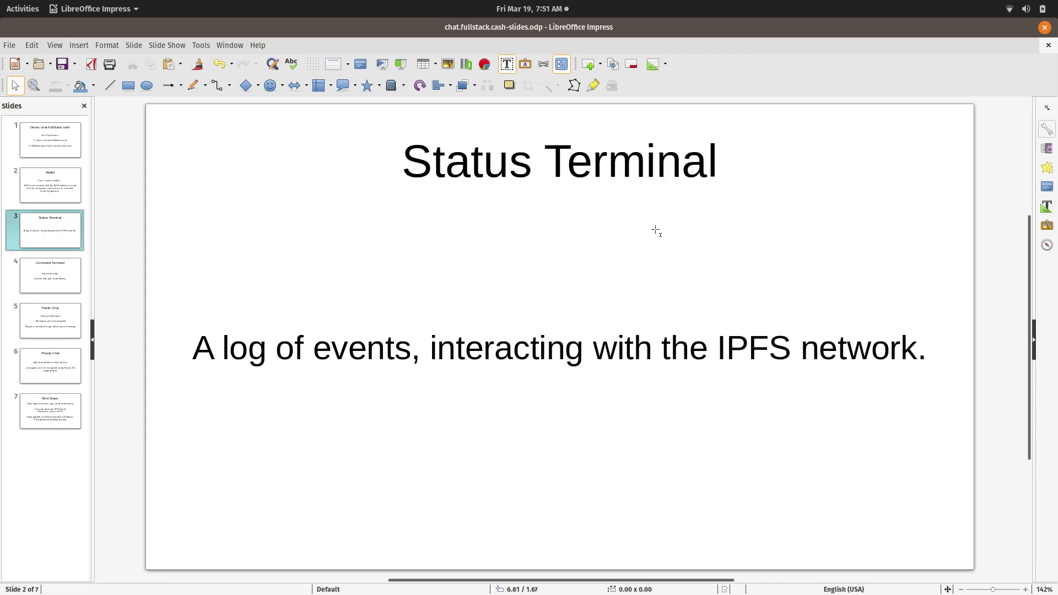
Switch to Firefox and examine the IPFS status log, highlighting a log entry's timestamp and the "New peer found" line
key(alt+Tab)
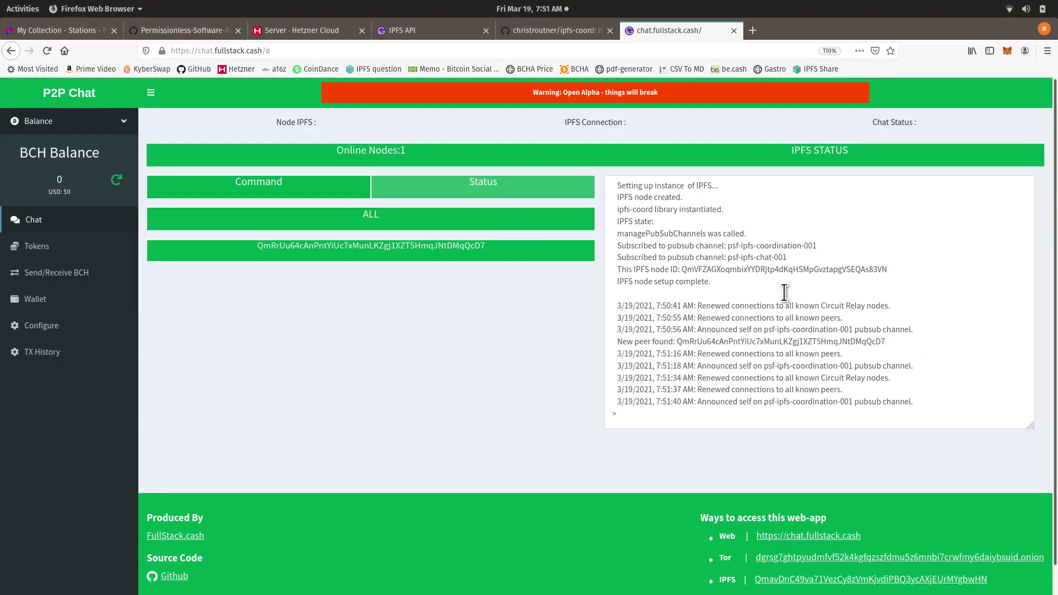
drag(642, 367, 713, 367)
click(783, 389)
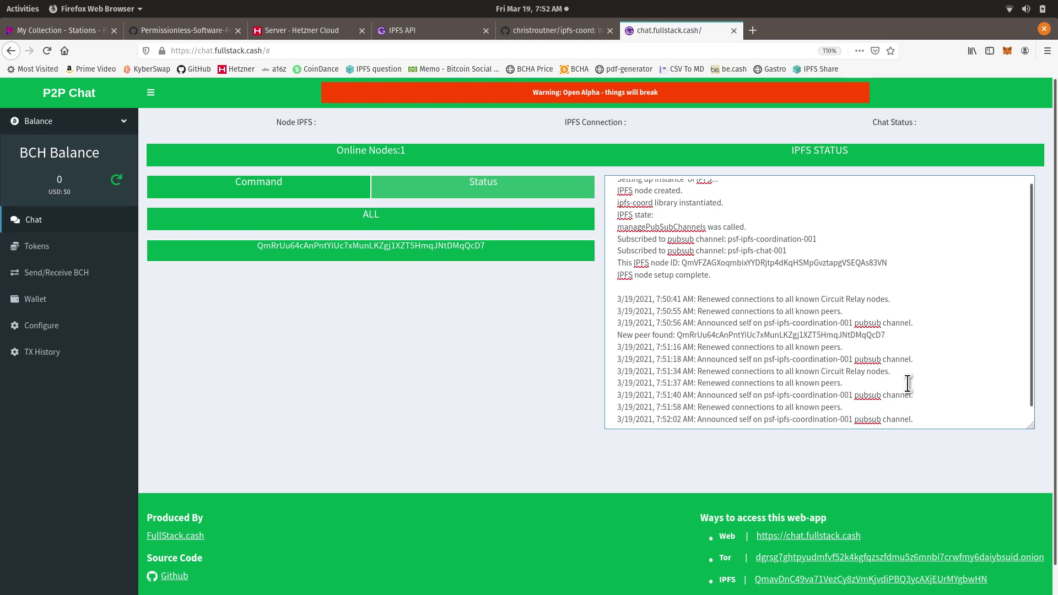
drag(622, 335, 831, 338)
click(832, 336)
Switch to LibreOffice Impress and display the Command Terminal slide
key(alt+Tab)
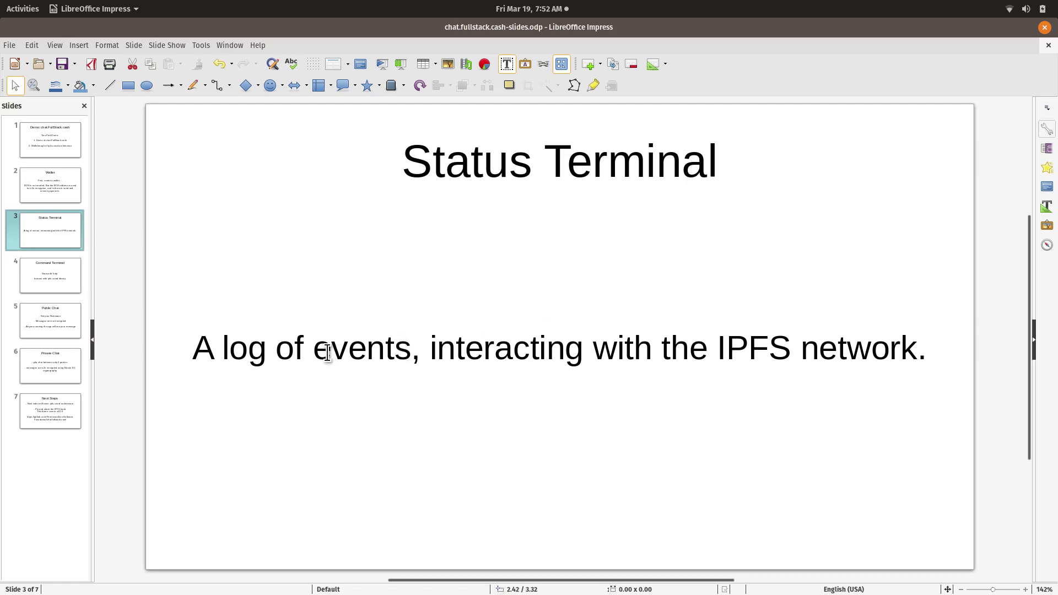
key(alt+Tab)
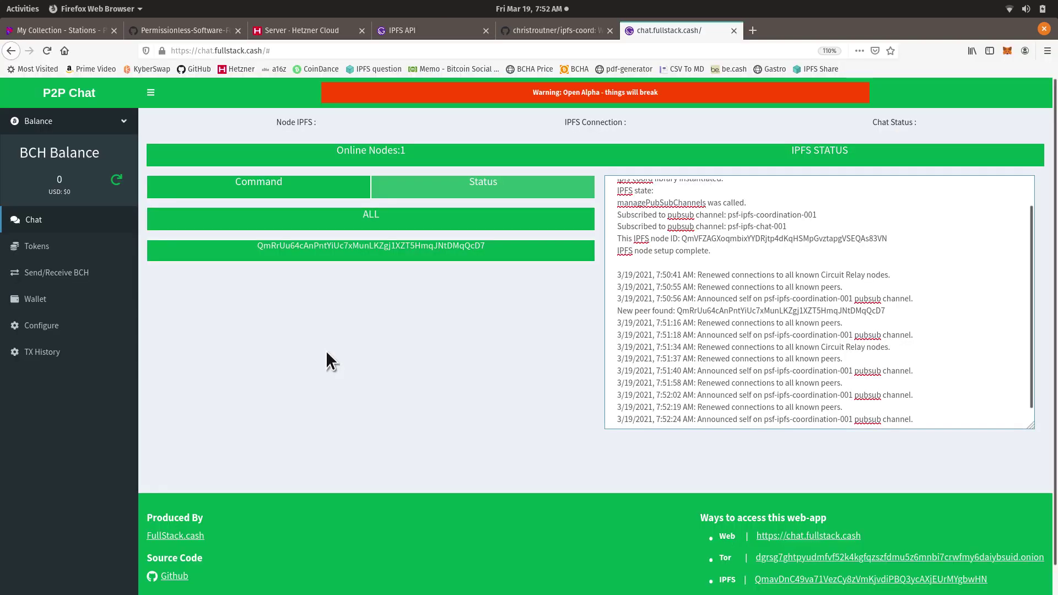
key(alt+Tab)
click(63, 276)
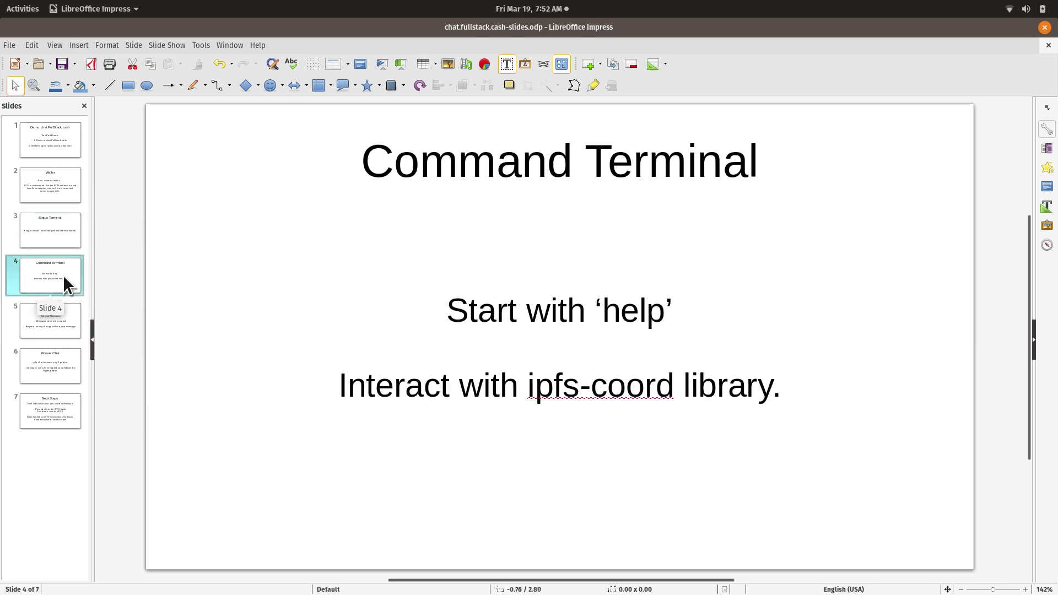
Switch to Firefox, open the chat app's command terminal and run the "help" command
key(alt+Tab)
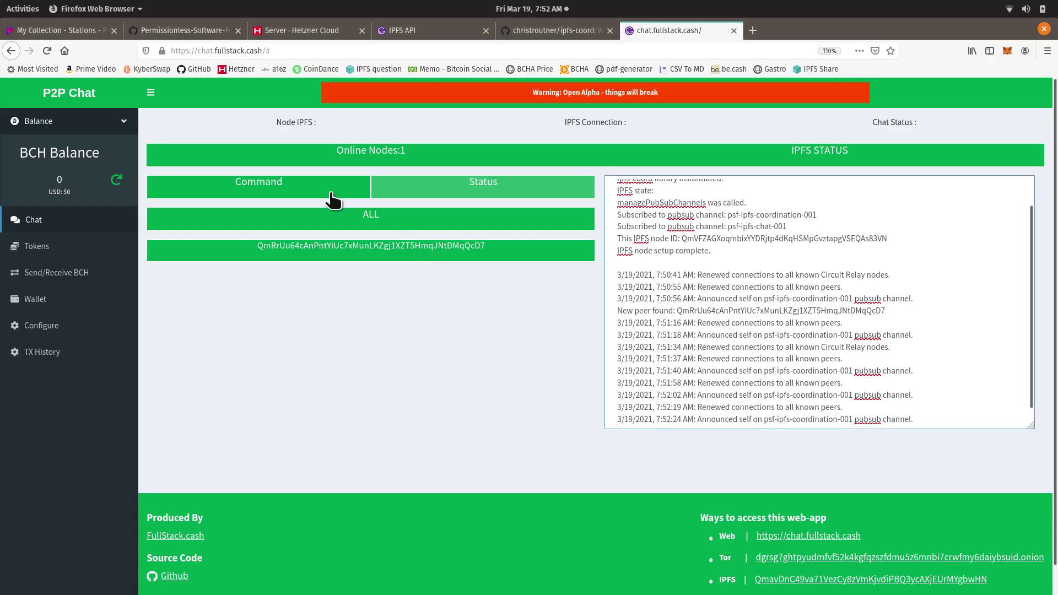
click(297, 185)
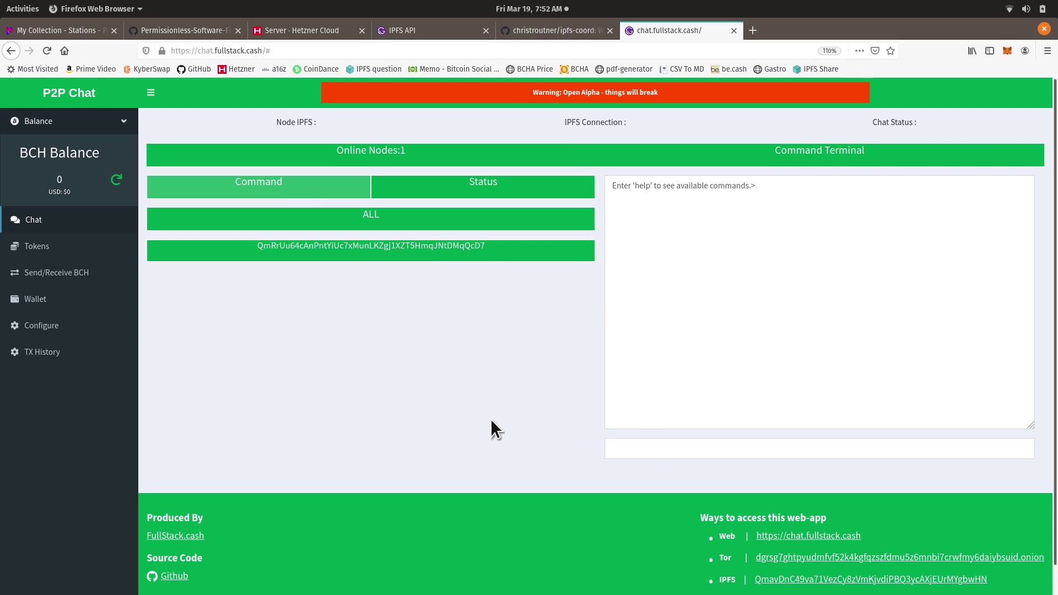
click(625, 451)
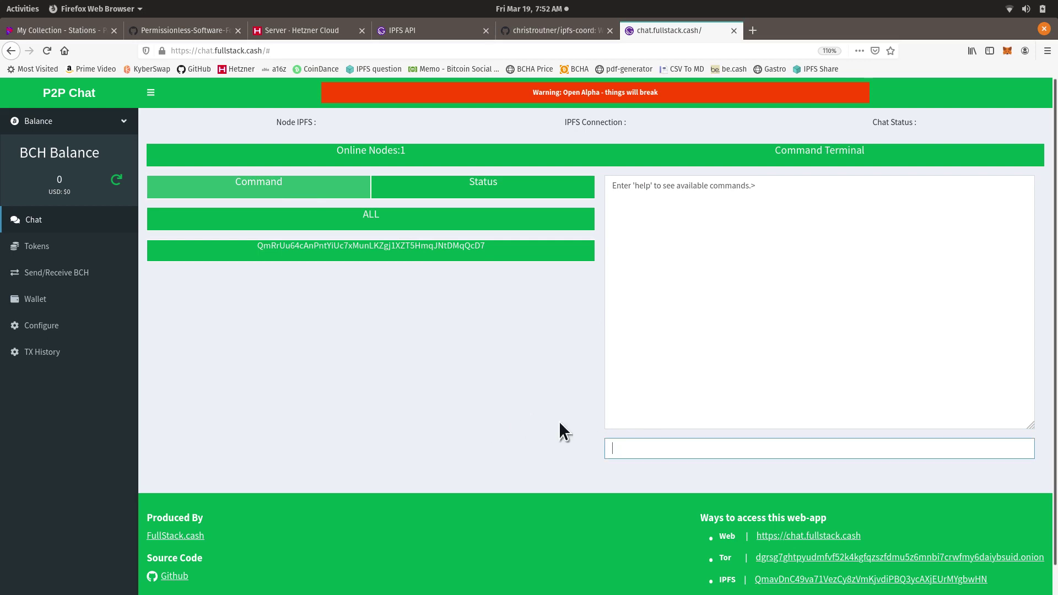
text(help)
key(Return)
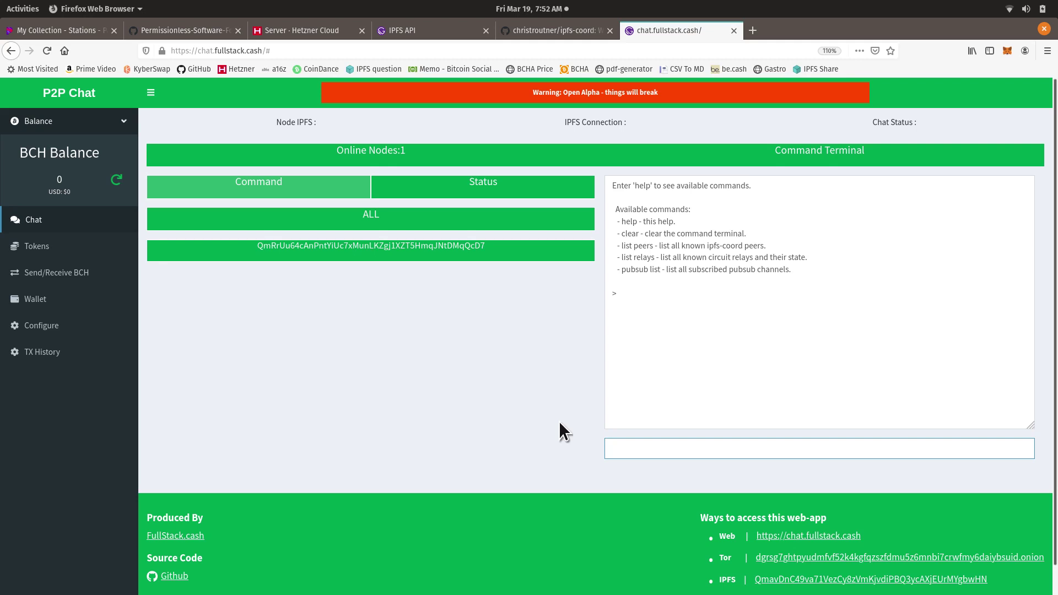
Clear the command terminal with "clear" and run "help" again to list the available commands
text(clear)
key(Return)
text(help)
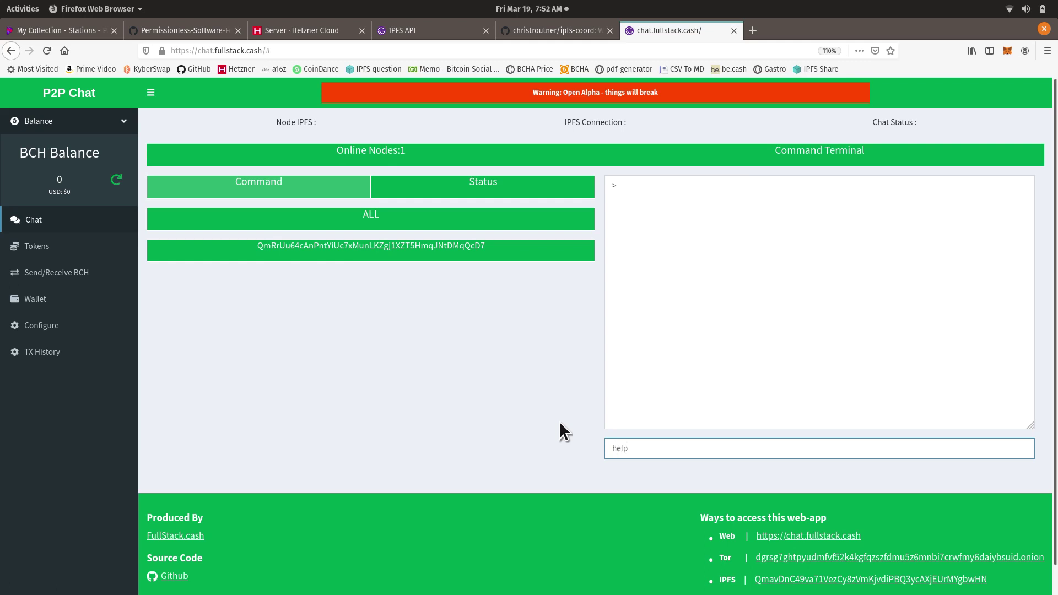
key(Return)
Run "list peers" in the command terminal and review the details of the known ipfs-coord peers
text(list peers)
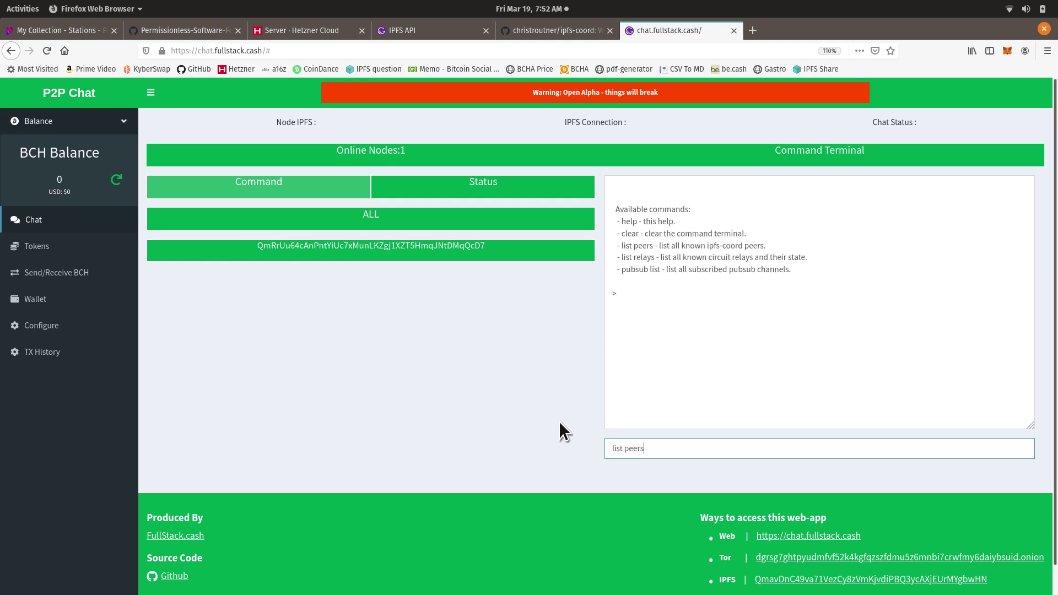
key(Return)
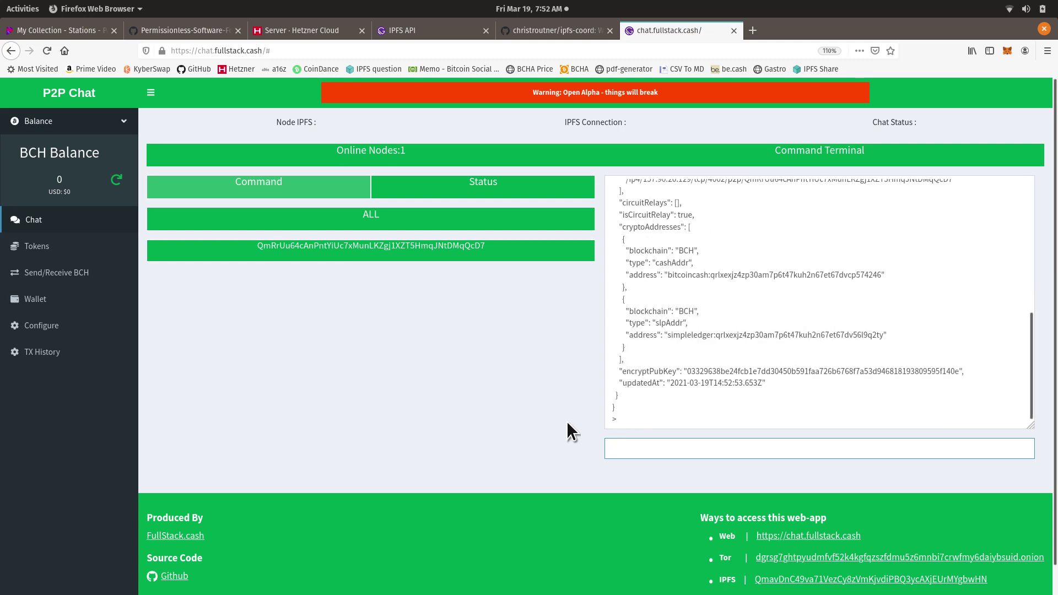
scroll(786, 369, up, 2)
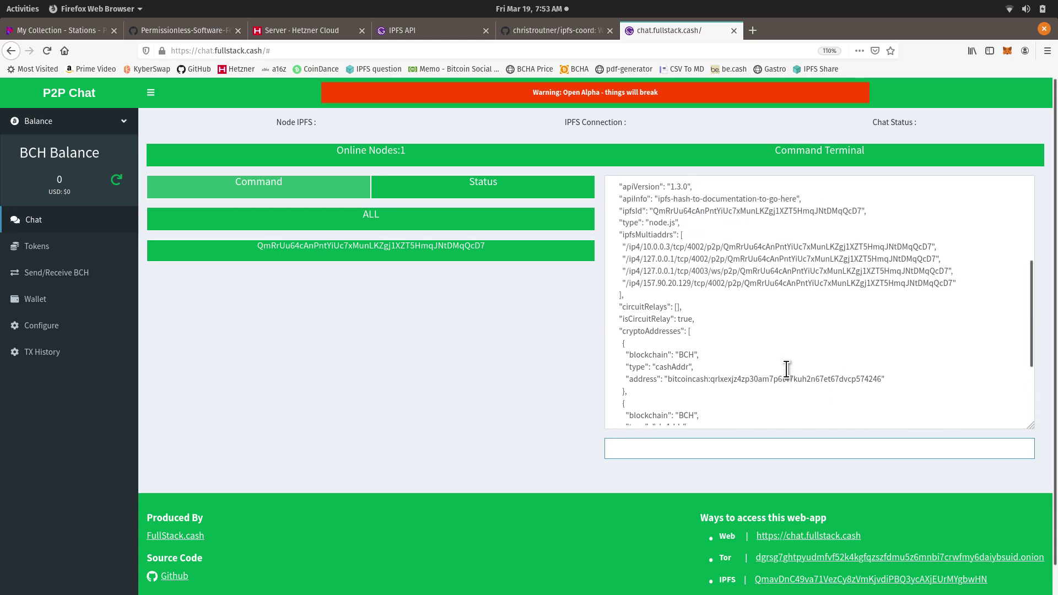
Examine the known peer's listing in the command terminal, from its peer ID through its IPFS multiaddresses
scroll(787, 369, up, 2)
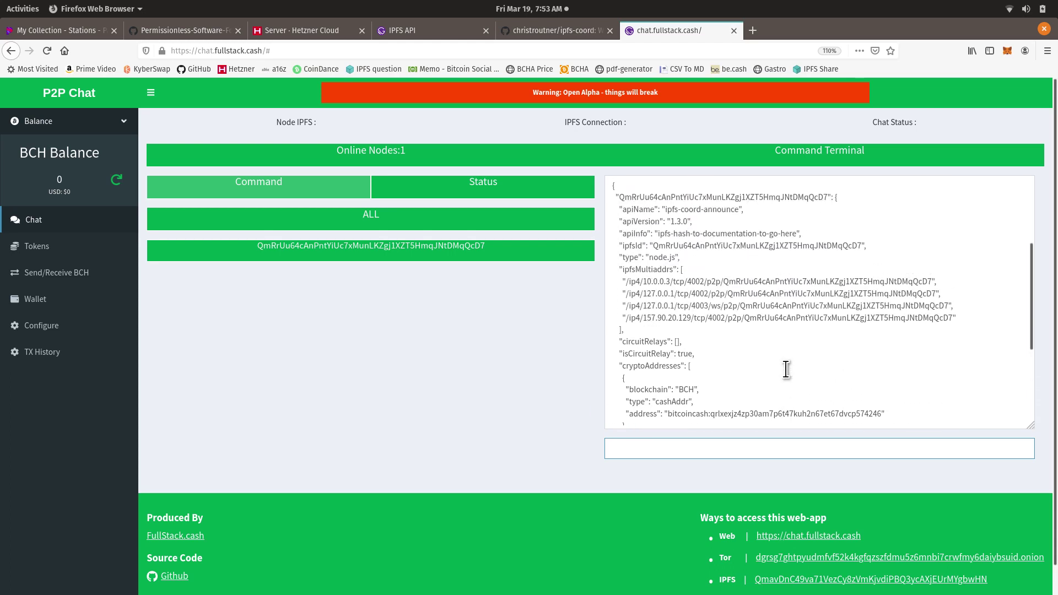
scroll(787, 369, up, 5)
scroll(786, 369, down, 4)
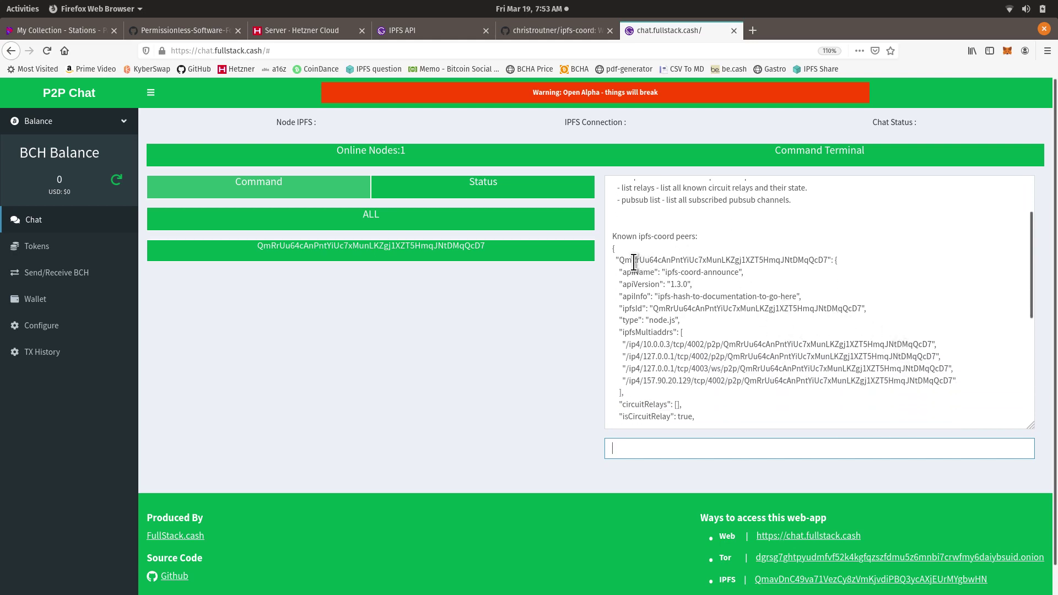
drag(634, 263, 767, 263)
click(772, 355)
scroll(772, 353, down, 1)
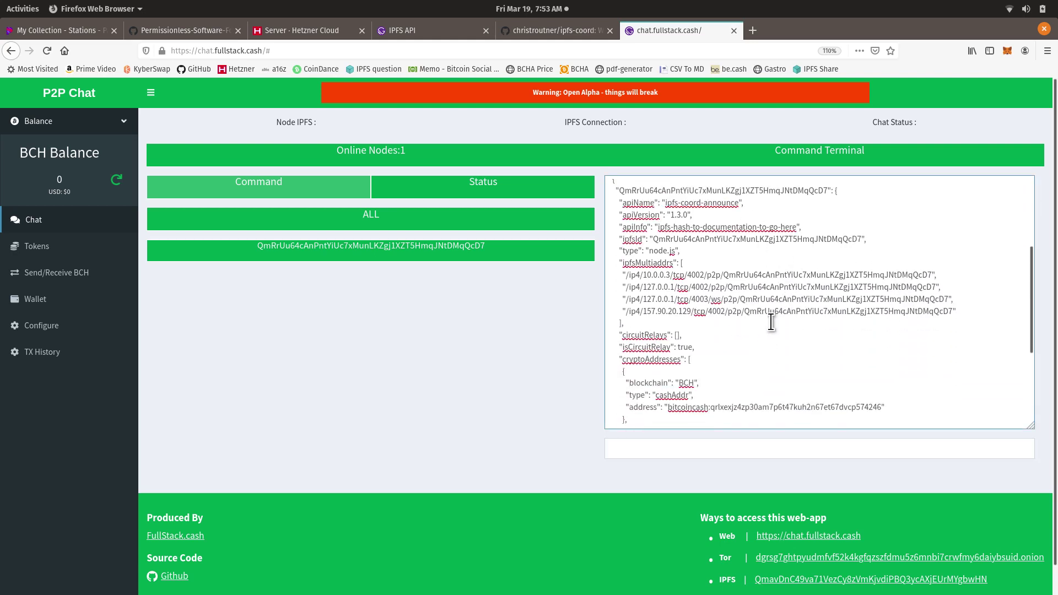
drag(782, 306, 772, 283)
click(789, 313)
scroll(798, 350, down, 1)
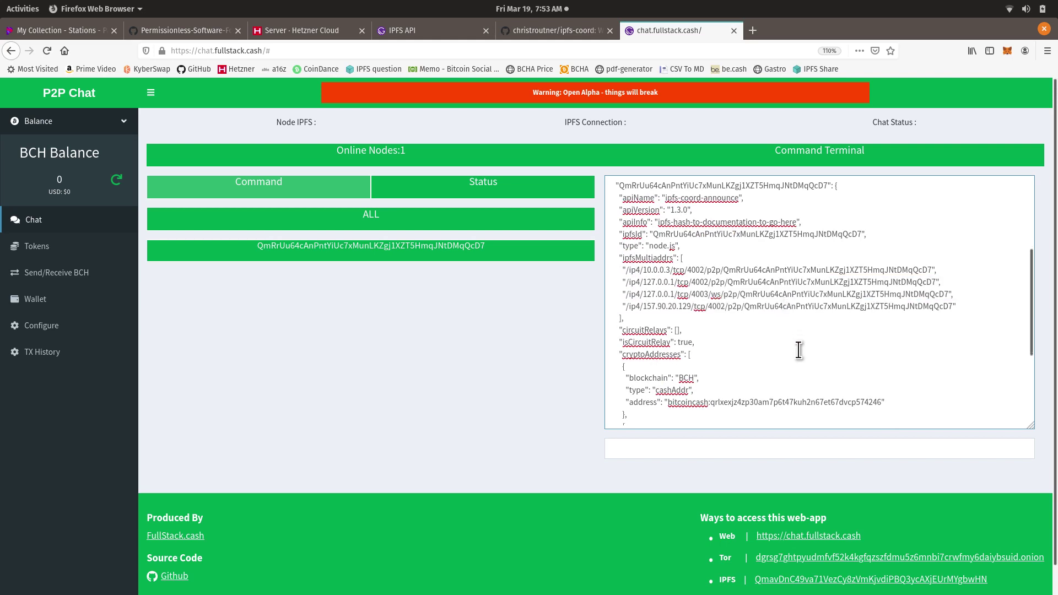
scroll(799, 350, down, 1)
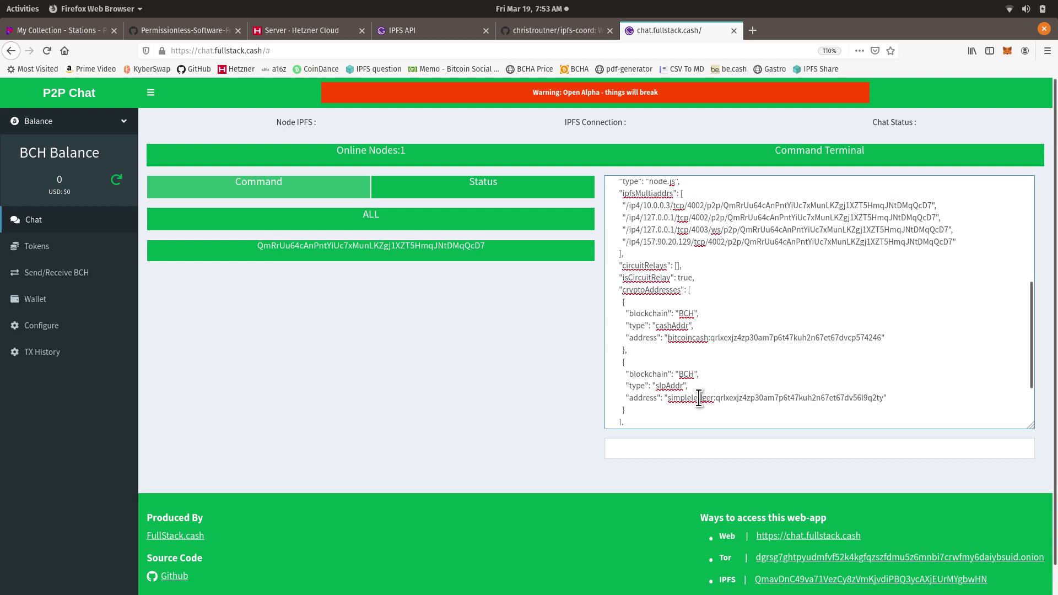
Highlight the peer's cashAddr and slpAddr addresses and its encryptPubKey value in the terminal output
drag(678, 338, 767, 342)
click(768, 341)
drag(678, 398, 745, 398)
click(775, 397)
scroll(759, 382, down, 2)
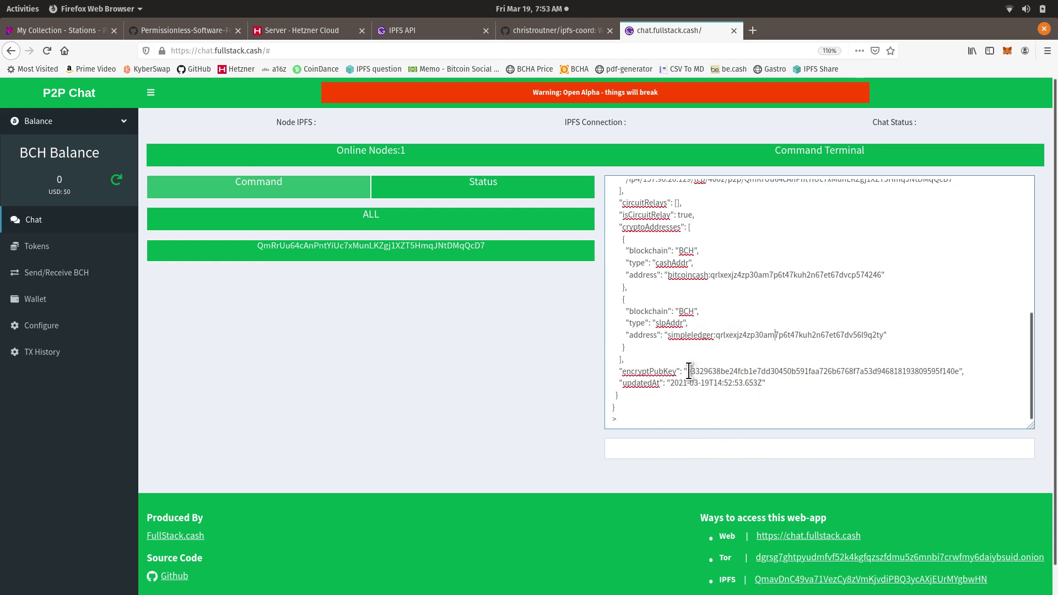
drag(688, 372, 960, 369)
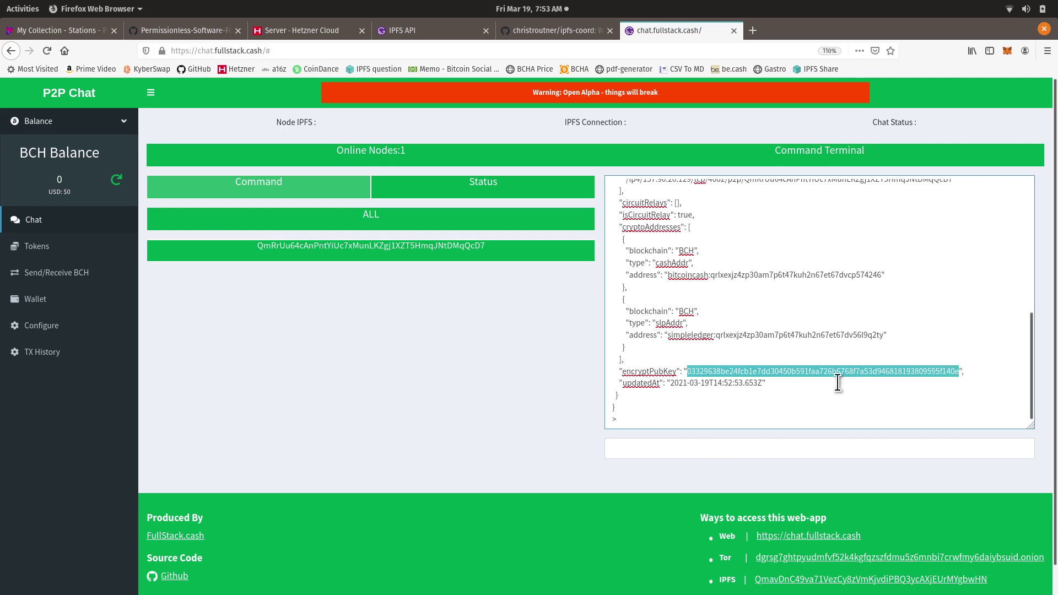
click(808, 383)
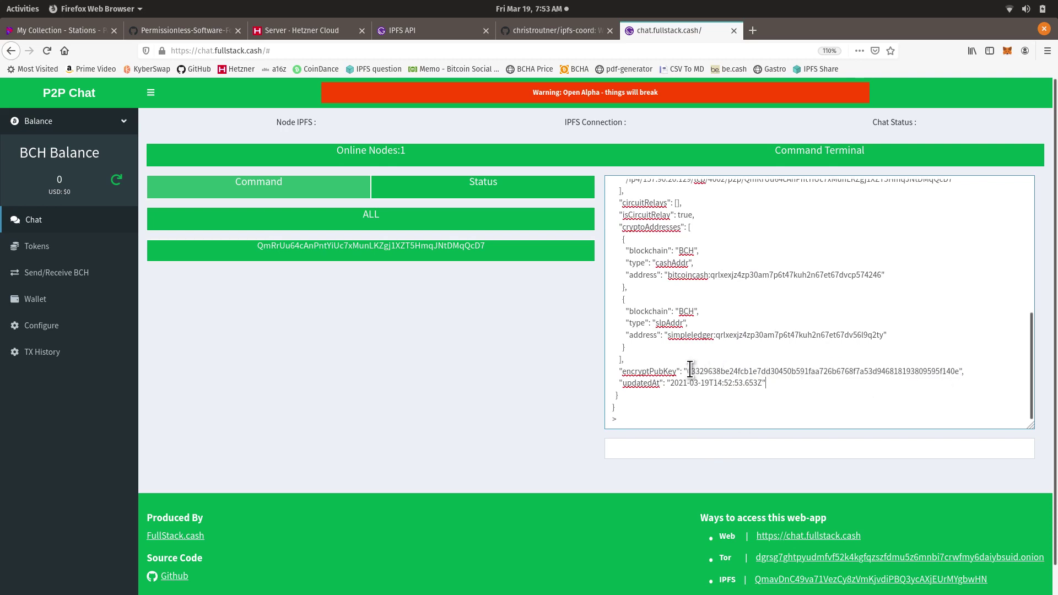
drag(687, 371, 962, 370)
click(874, 371)
Clear the command terminal with "clear" and list the available commands with "help"
click(741, 456)
text(clear)
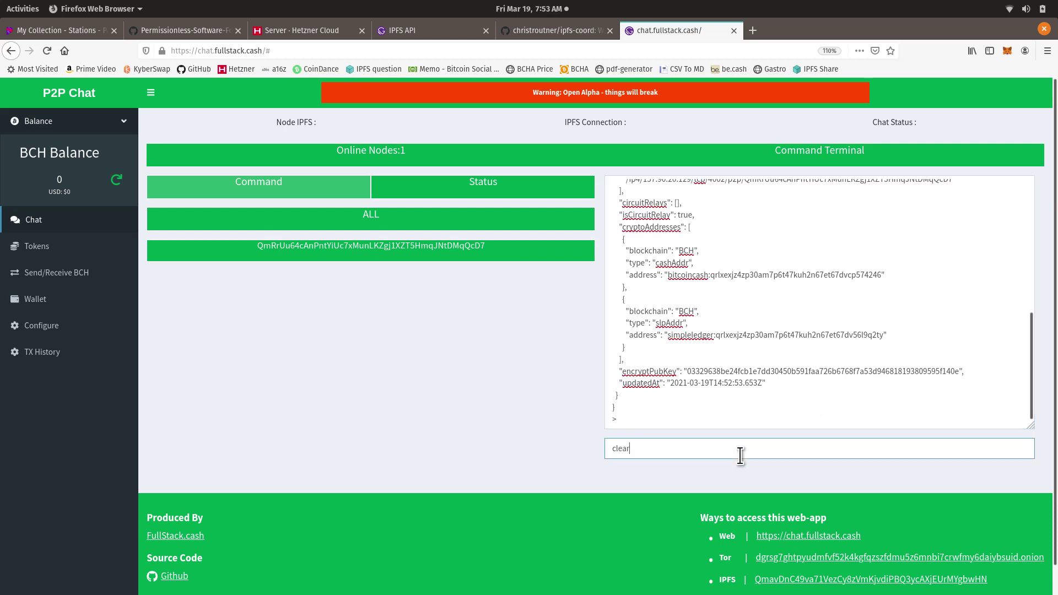
key(Return)
text(help)
key(Return)
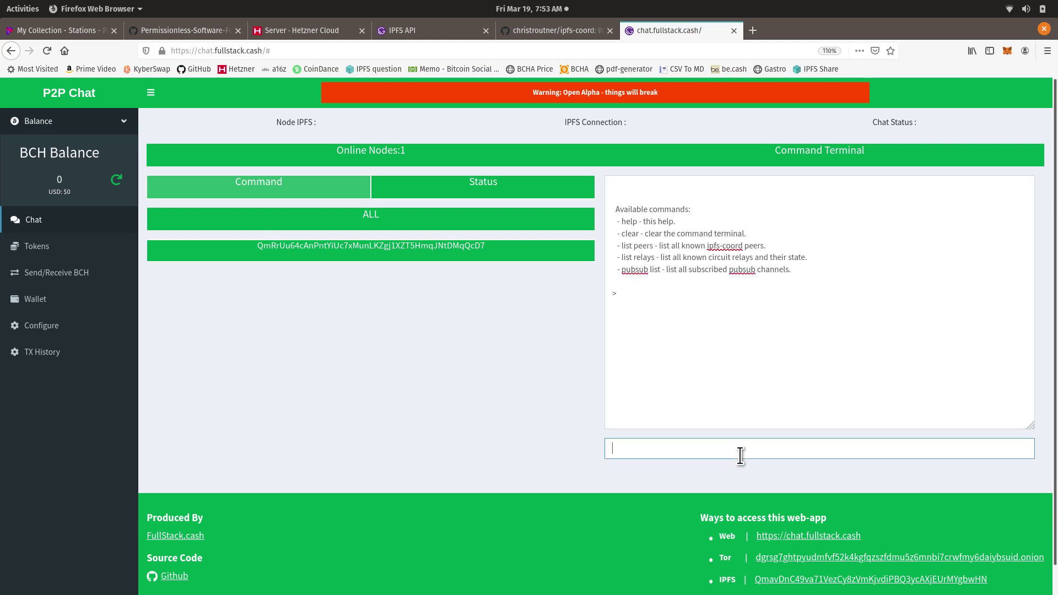
Run "list relays" in the command terminal to list the known circuit relays
text(lits)
key(BackSpace)
key(BackSpace)
text(st relays)
key(Return)
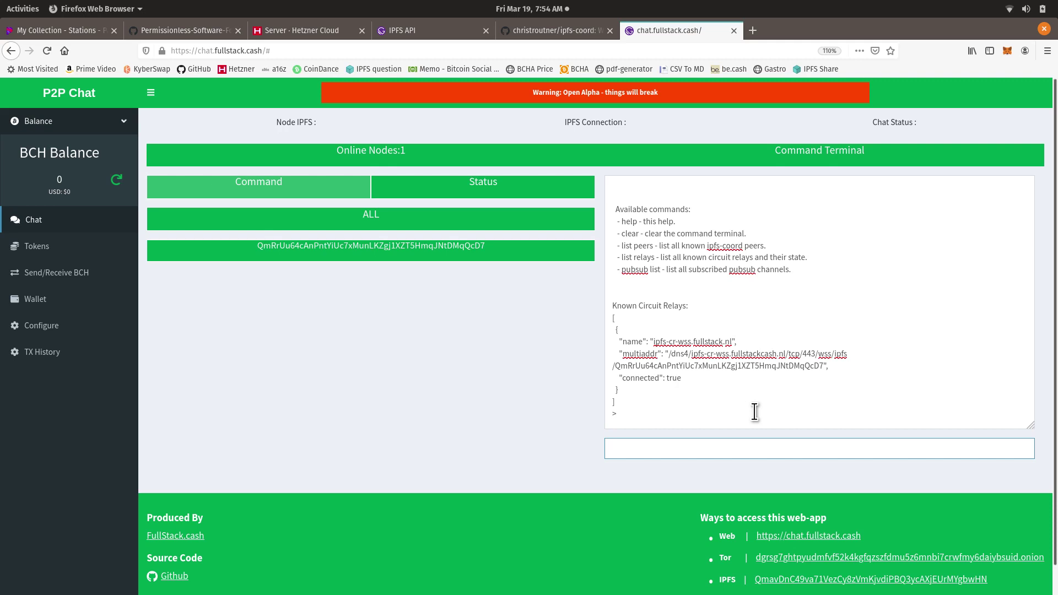
key(alt)
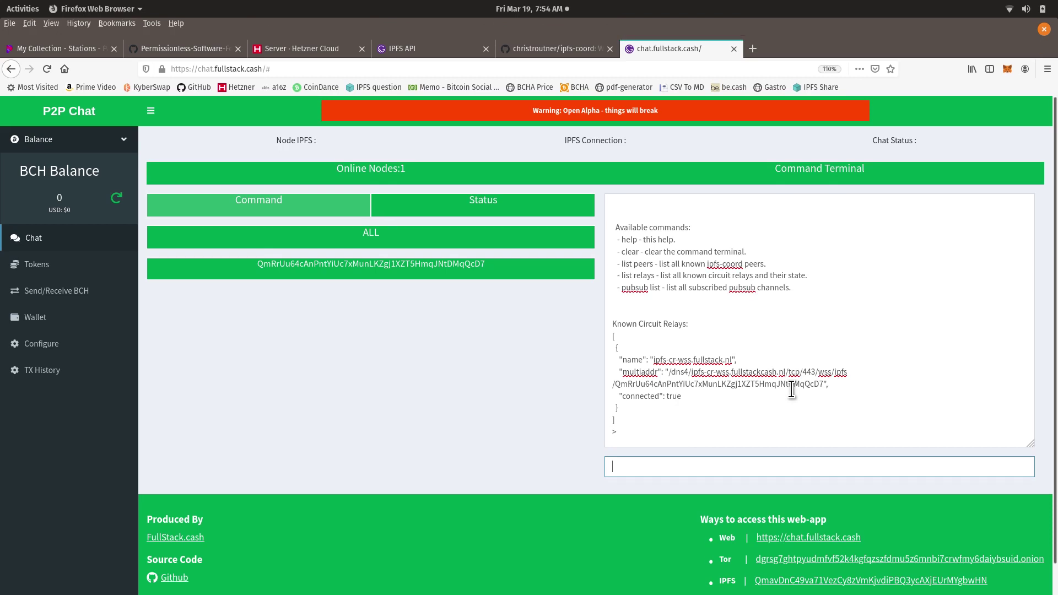
Run "help" again in the command terminal below the circuit relay output
click(648, 460)
text(hep)
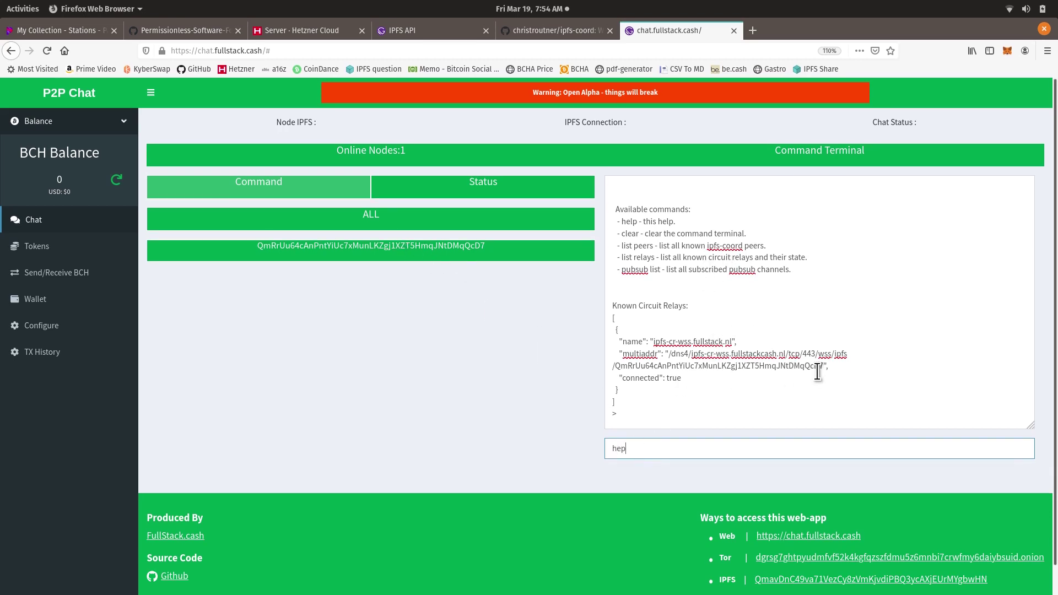
key(BackSpace)
text(lp)
key(Return)
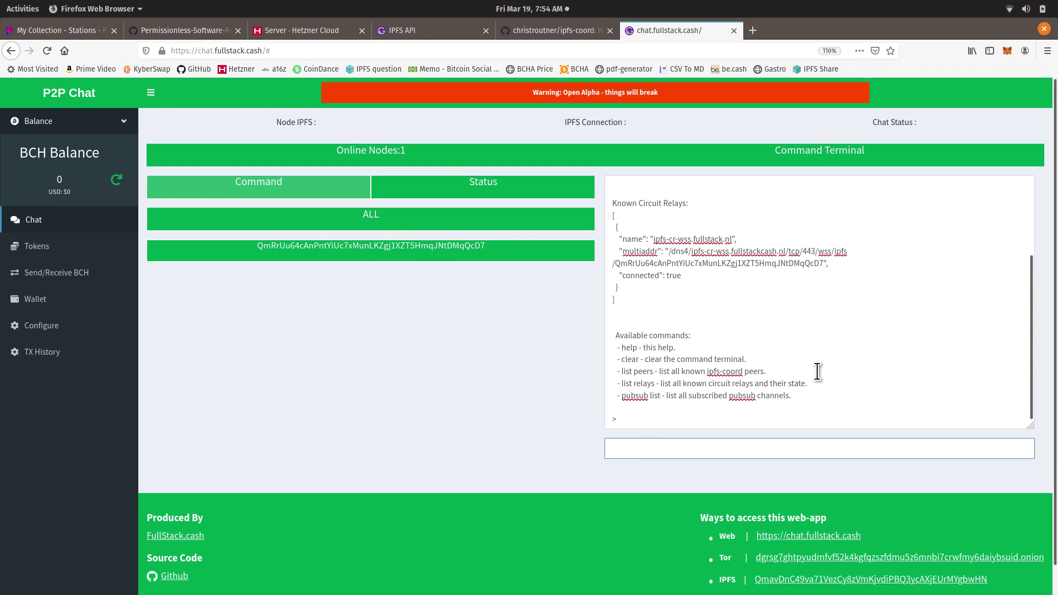
Run "pubsub list" in the command terminal and highlight the listed pubsub subscriptions
text(pubsub list)
key(Return)
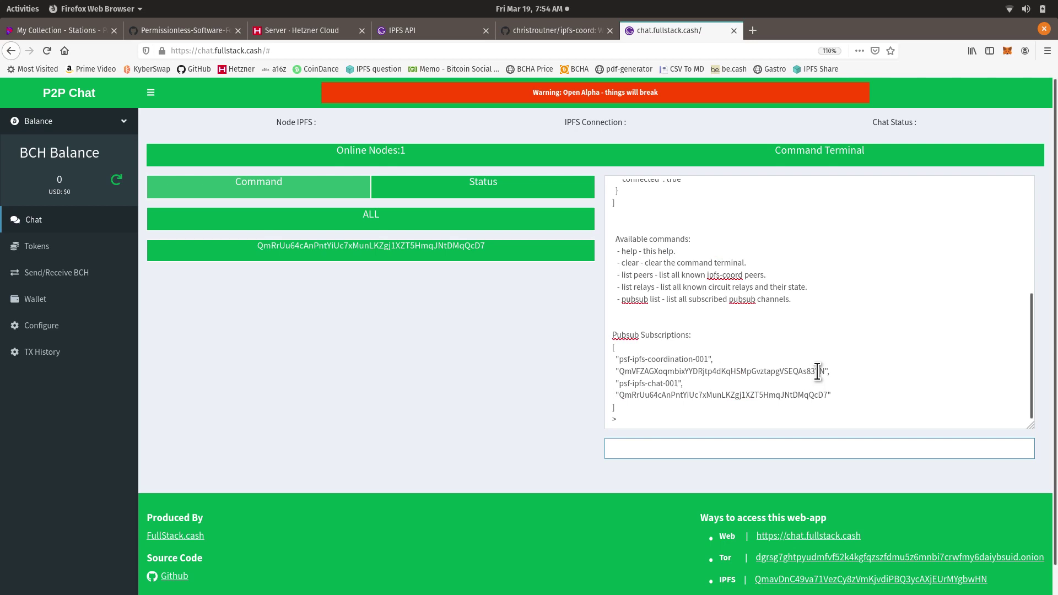
drag(616, 408, 609, 351)
click(709, 360)
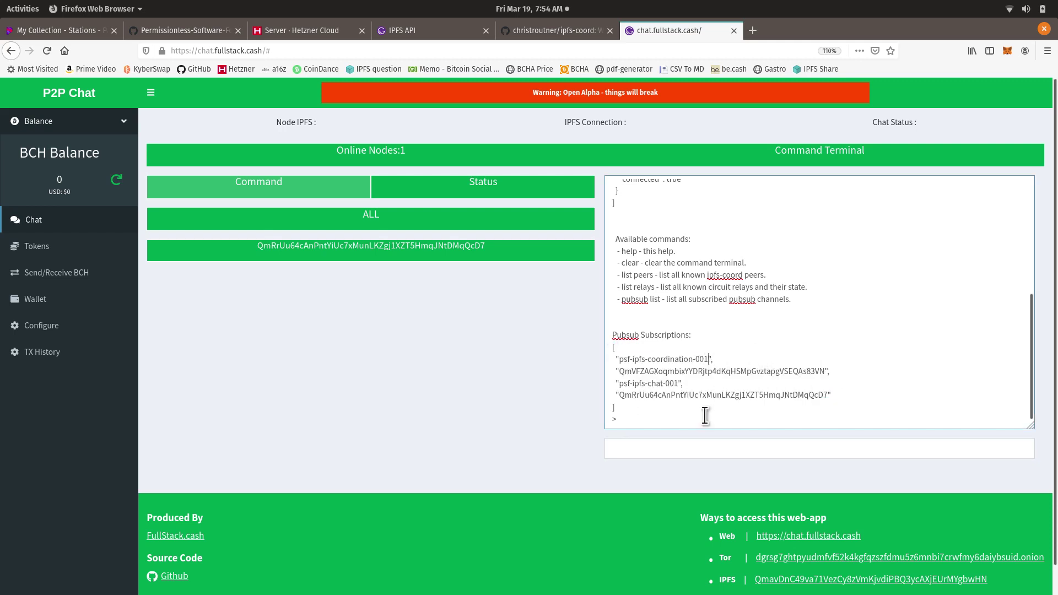
click(673, 443)
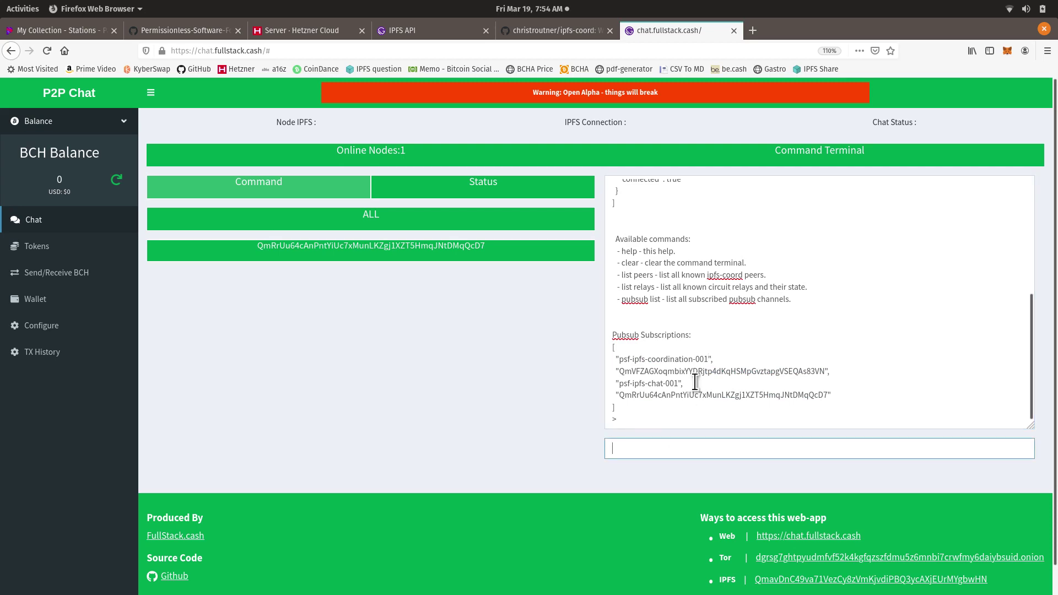
Switch to LibreOffice Impress and display the Public Chat slide
key(alt+Tab)
key(alt+Tab)
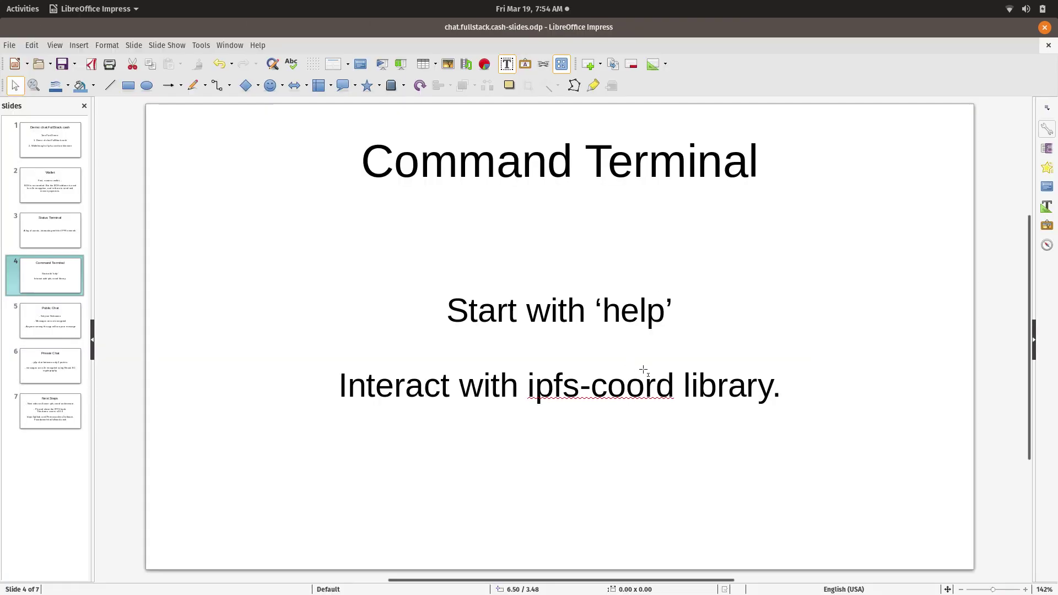
click(70, 323)
Switch to Firefox, open the ALL chat room and highlight part of the chat bot's message
key(alt+Tab)
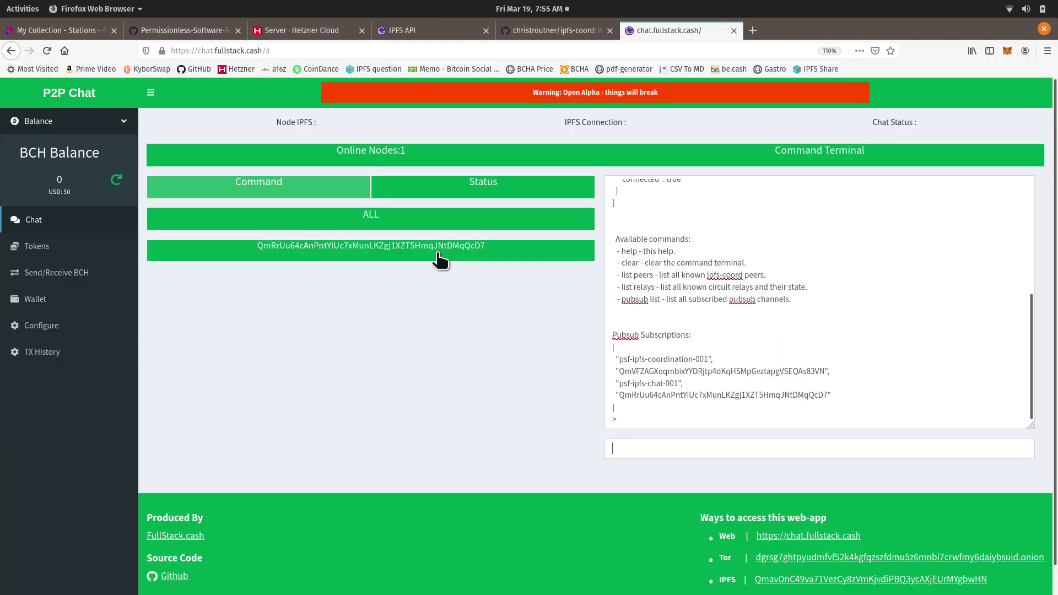
click(375, 219)
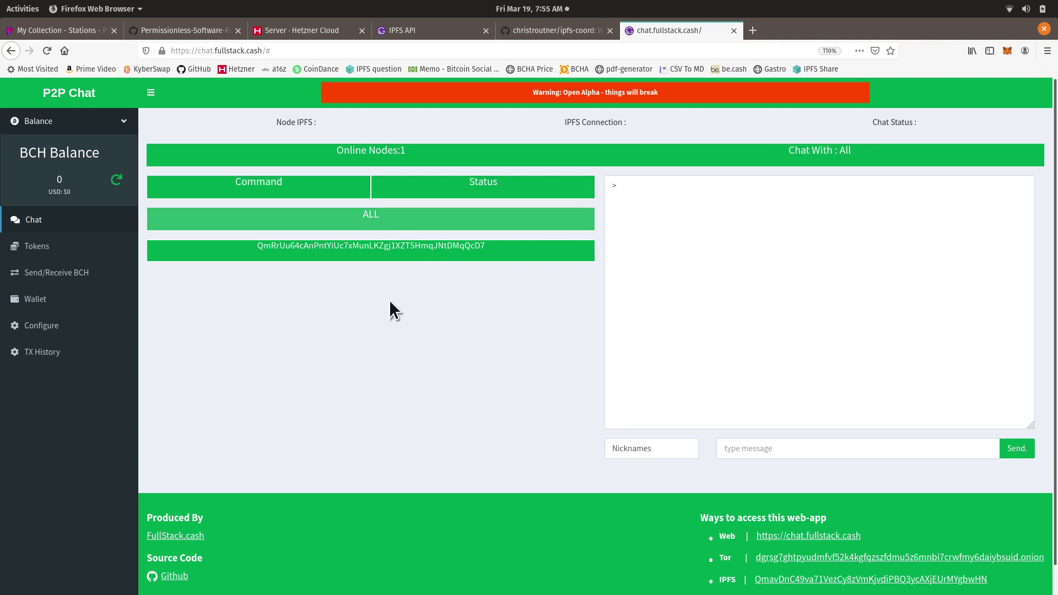
scroll(431, 346, down, 1)
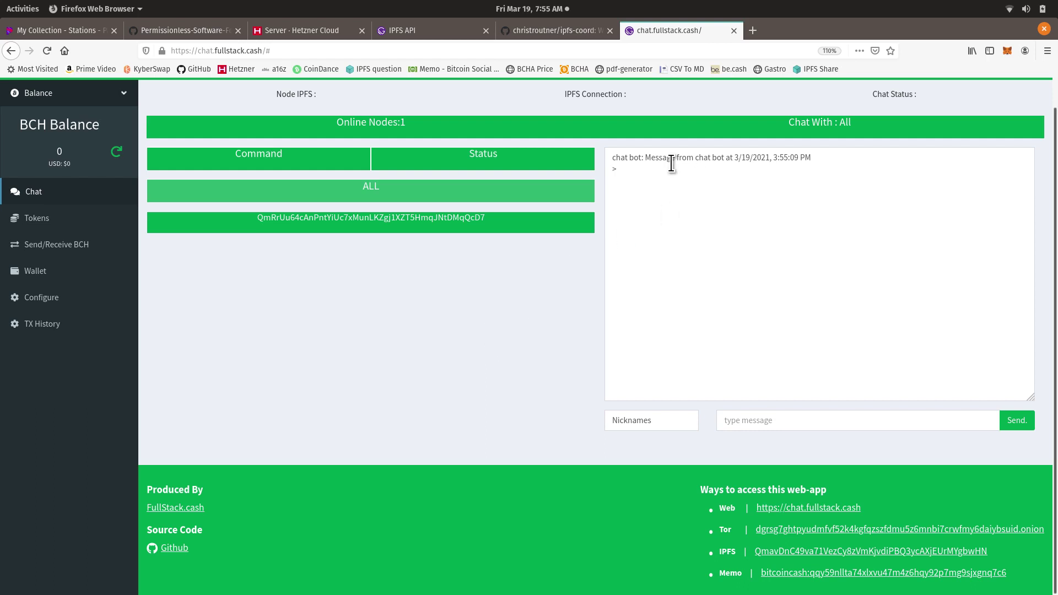
drag(621, 158, 695, 159)
click(751, 163)
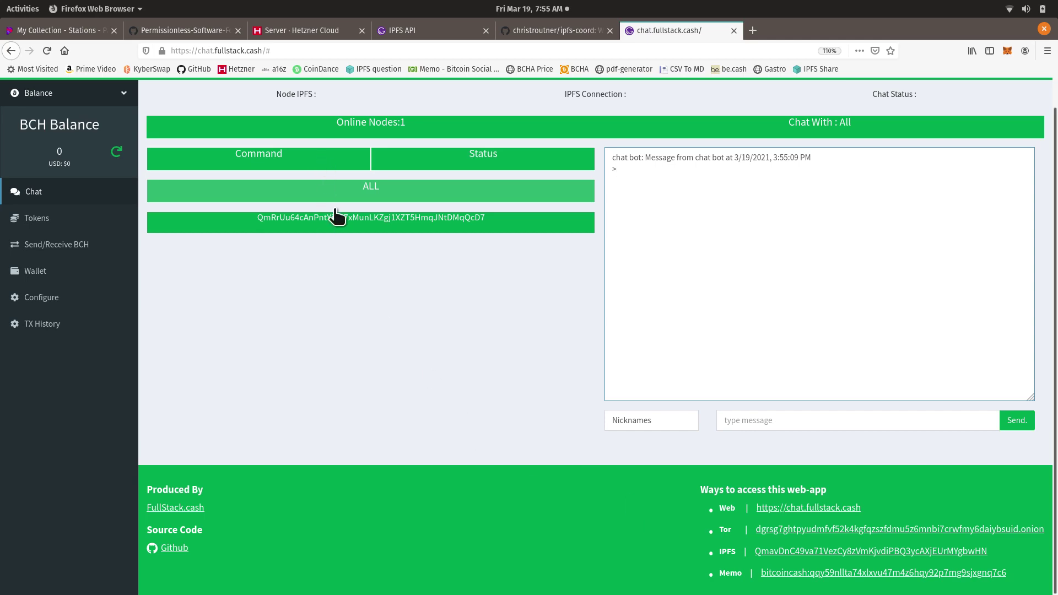
Switch to the Brave browser
click(21, 10)
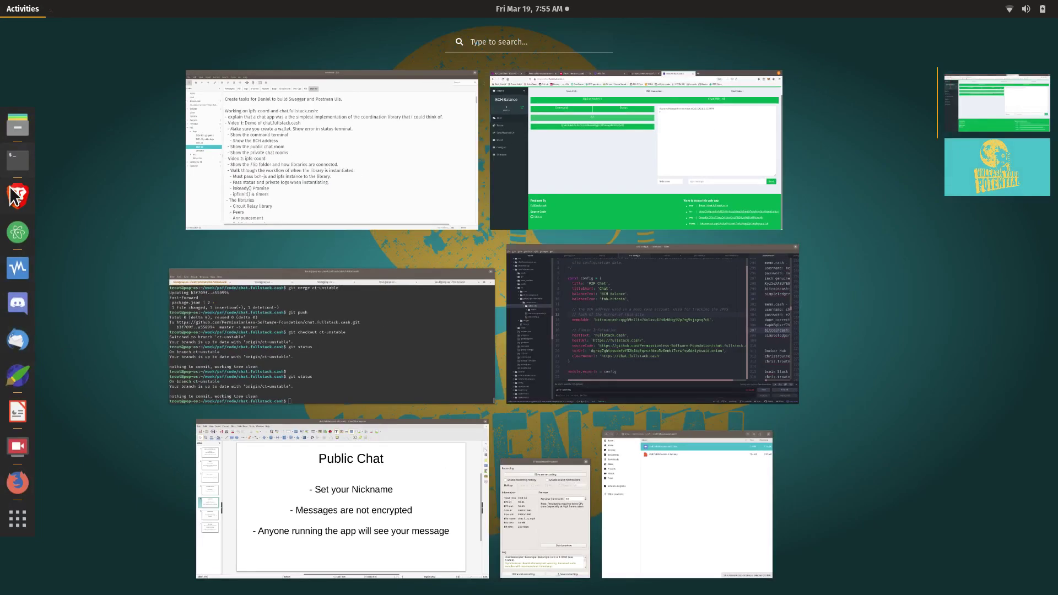
click(16, 196)
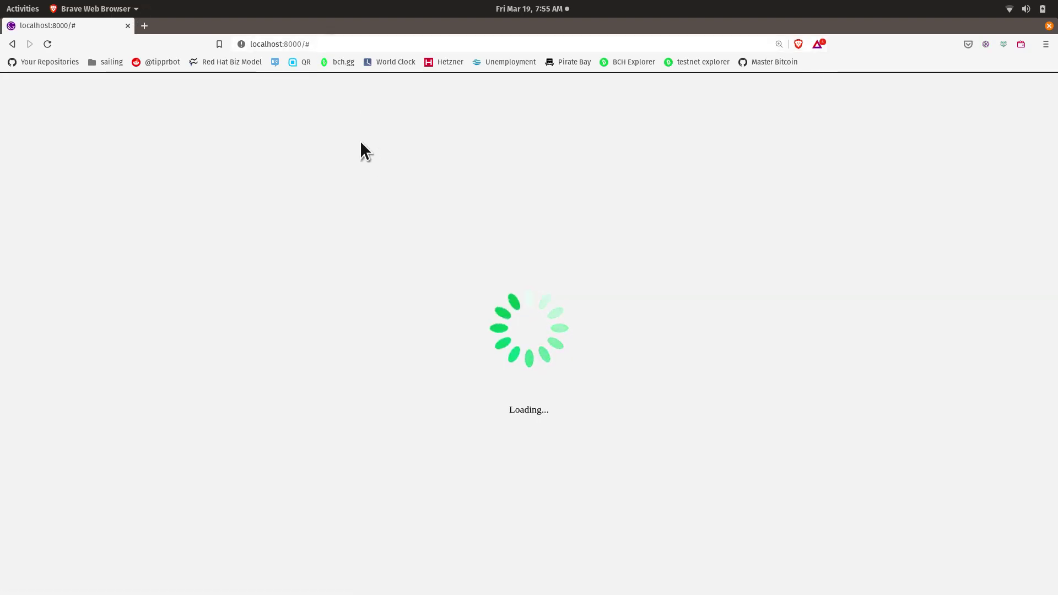
key(alt+Tab)
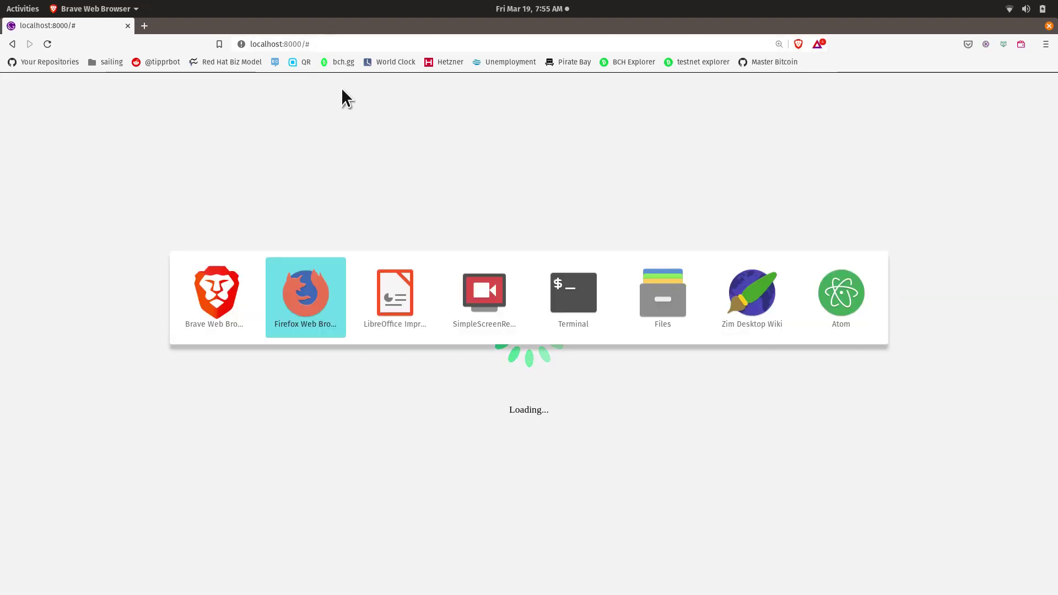
key(alt+Tab)
key(alt+Tab)
key(alt+Tab)
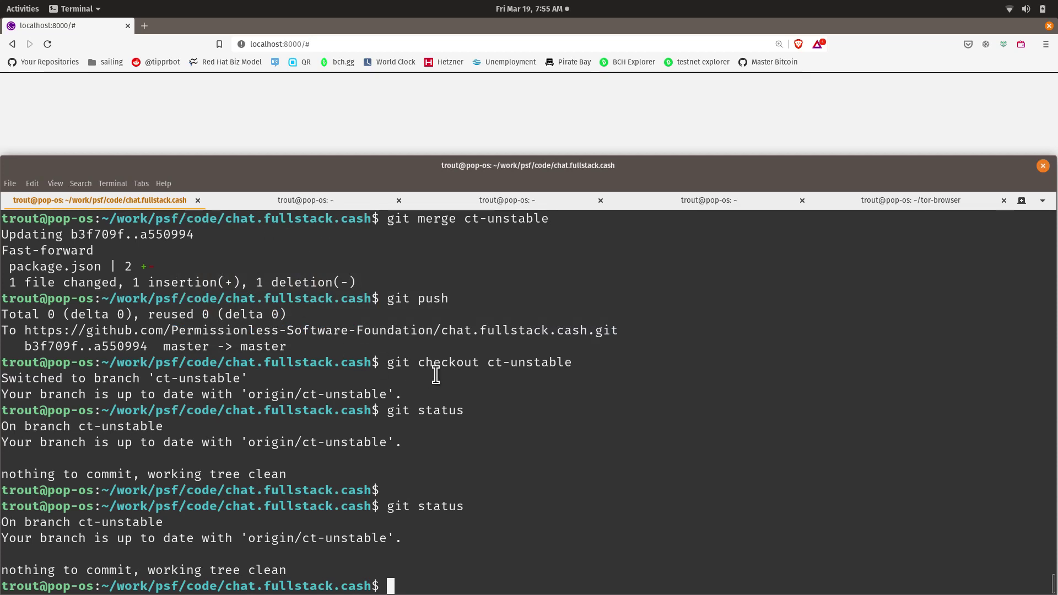
key(alt+Tab)
click(331, 44)
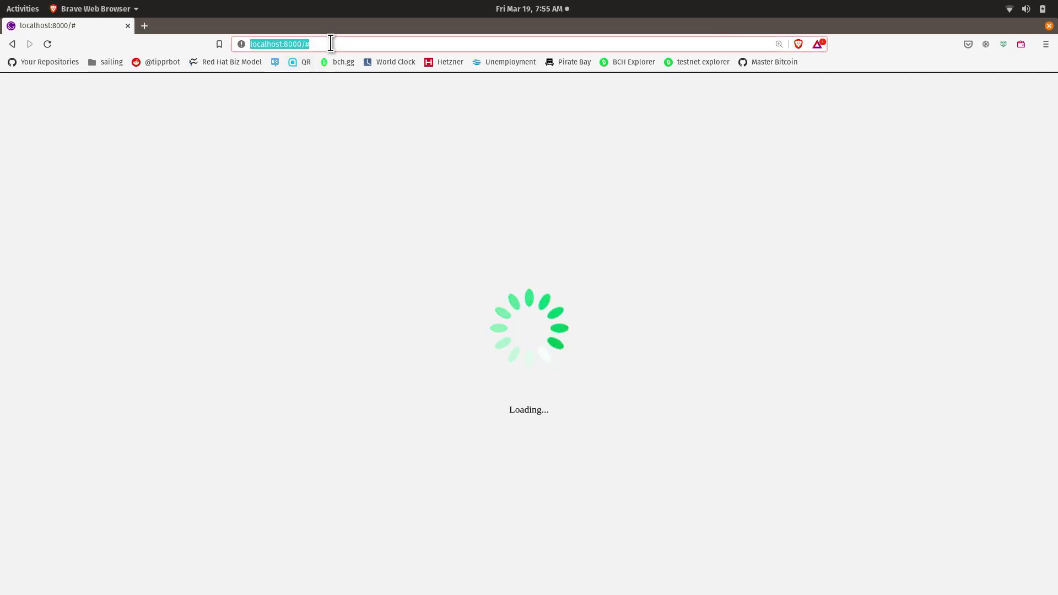
text(chat.fullstack.cash)
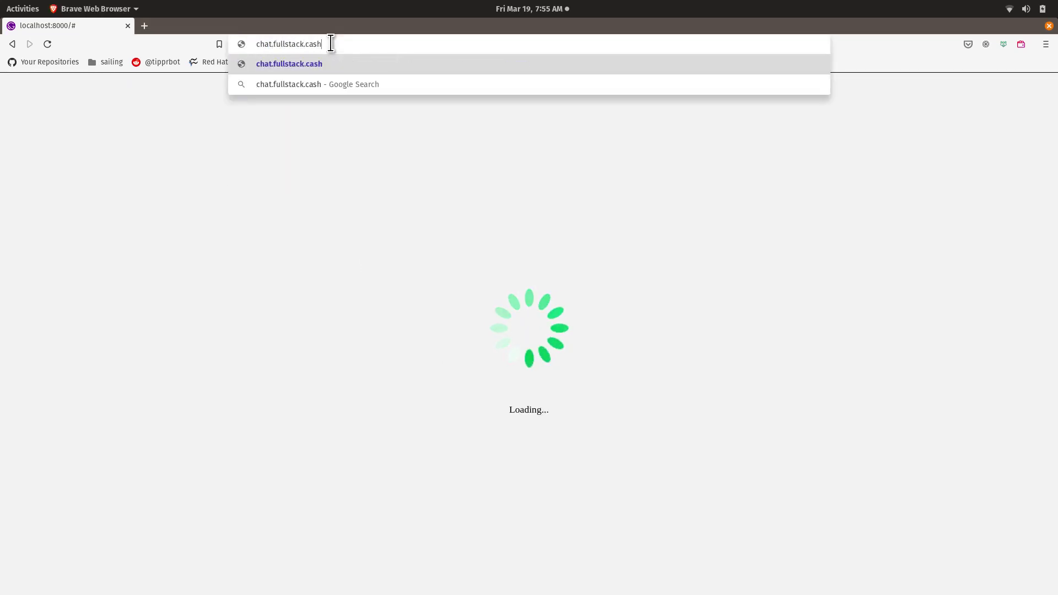
Copy the web app's IPFS link from the page footer in Firefox and open that gateway address in Brave
key(alt+Tab)
key(alt+Tab)
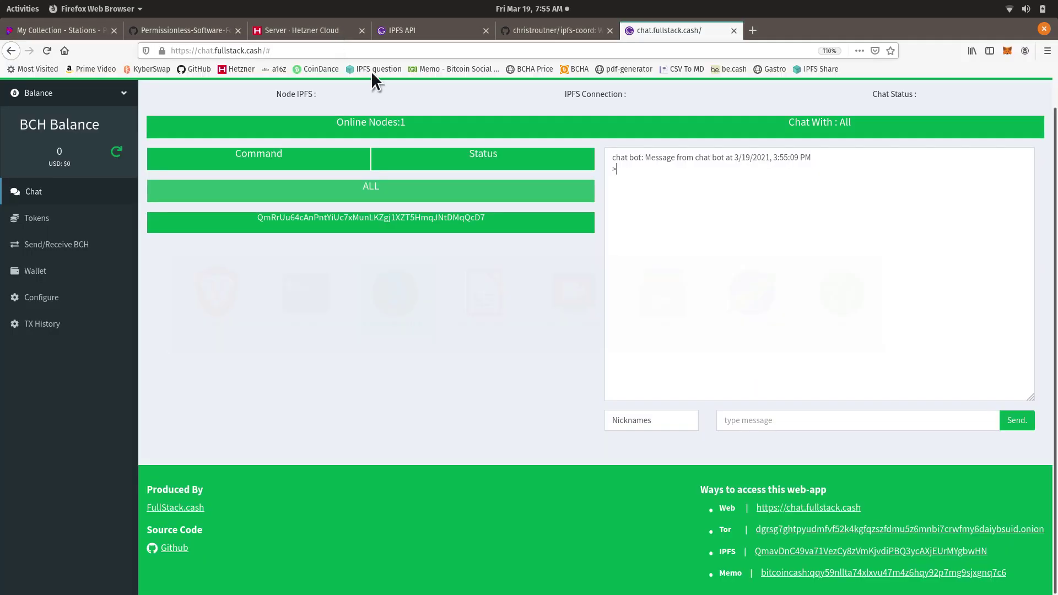
right_click(782, 557)
click(839, 500)
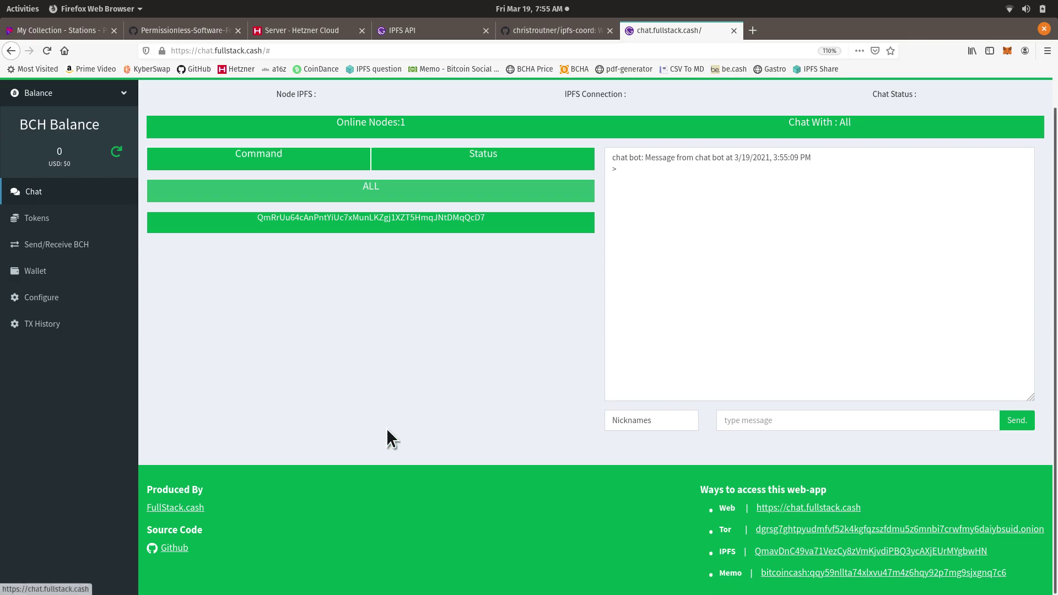
key(alt+Tab)
key(ctrl+l)
text(https://ipfs-gateway.fullstack.cash/ipfs/QmavDnC49va71VezCy8zVmKjvdiPBQ3ycAXjEUrMYgbwHN)
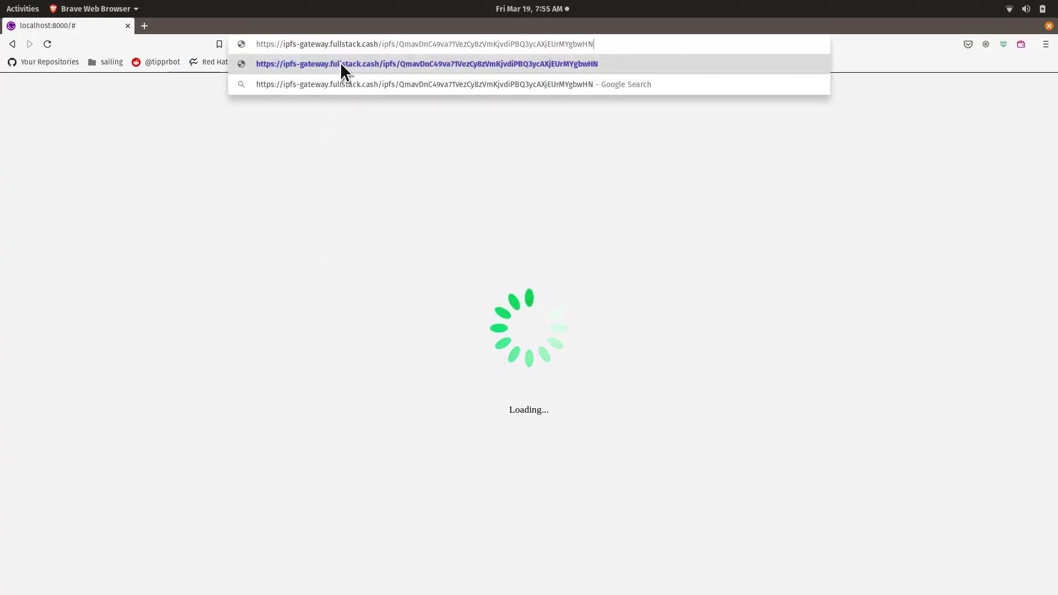
click(342, 64)
Reload the ipfs-gateway.fullstack.cash address in Brave
key(alt+Tab)
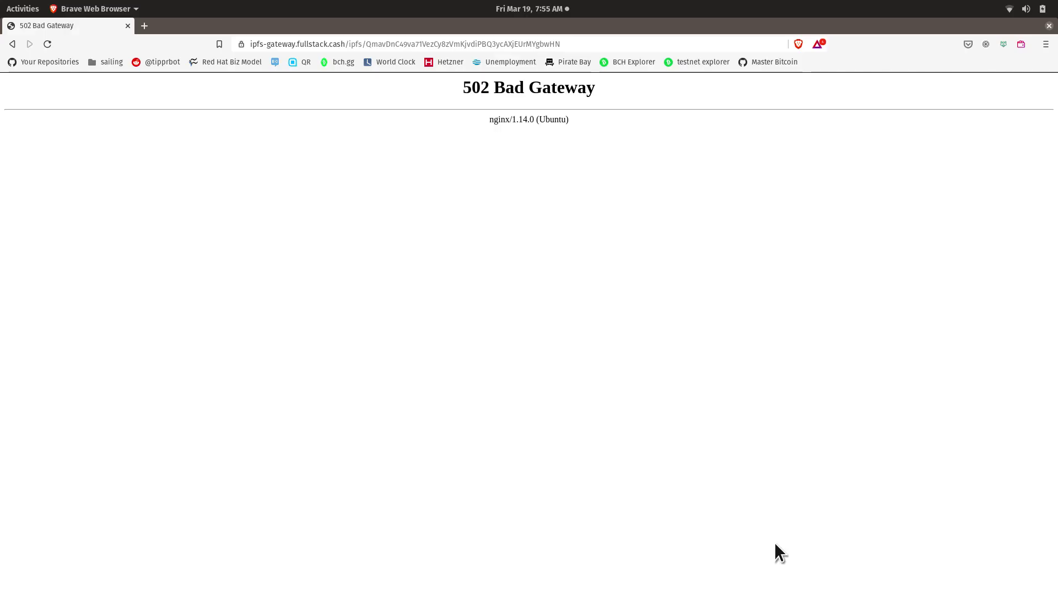
click(775, 552)
click(604, 41)
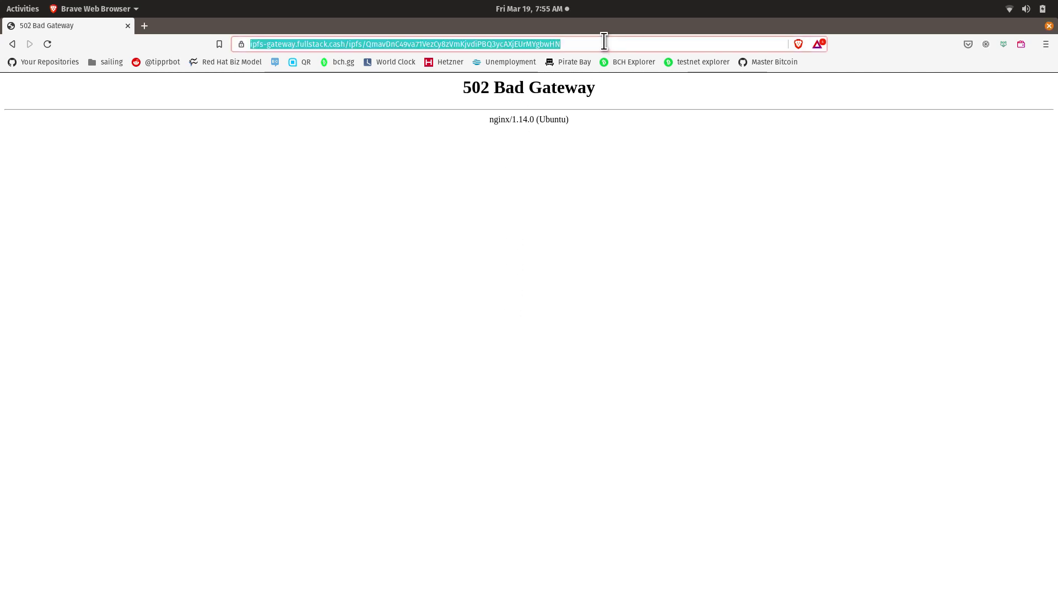
key(Return)
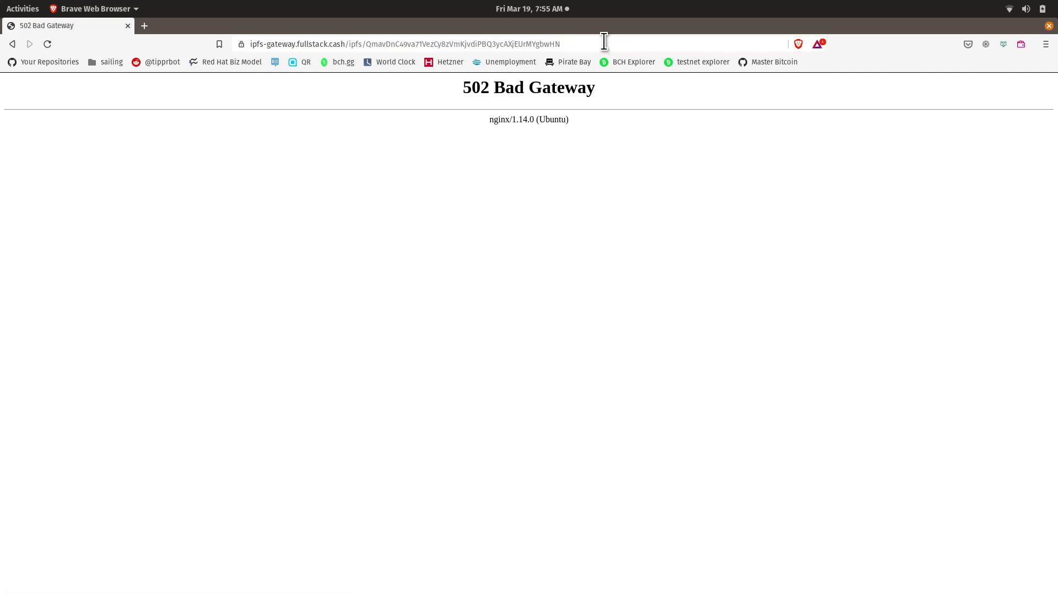
Replace the gateway host in the address with ipfs.io, keeping the IPFS hash path, and load it
click(346, 43)
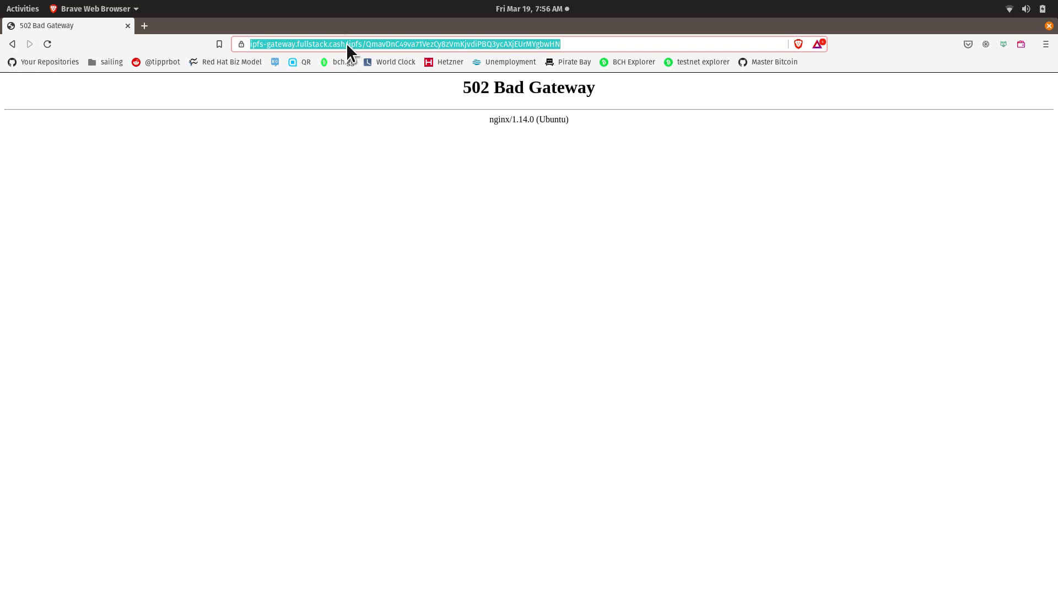
click(346, 43)
drag(371, 44, 278, 44)
text(i[)
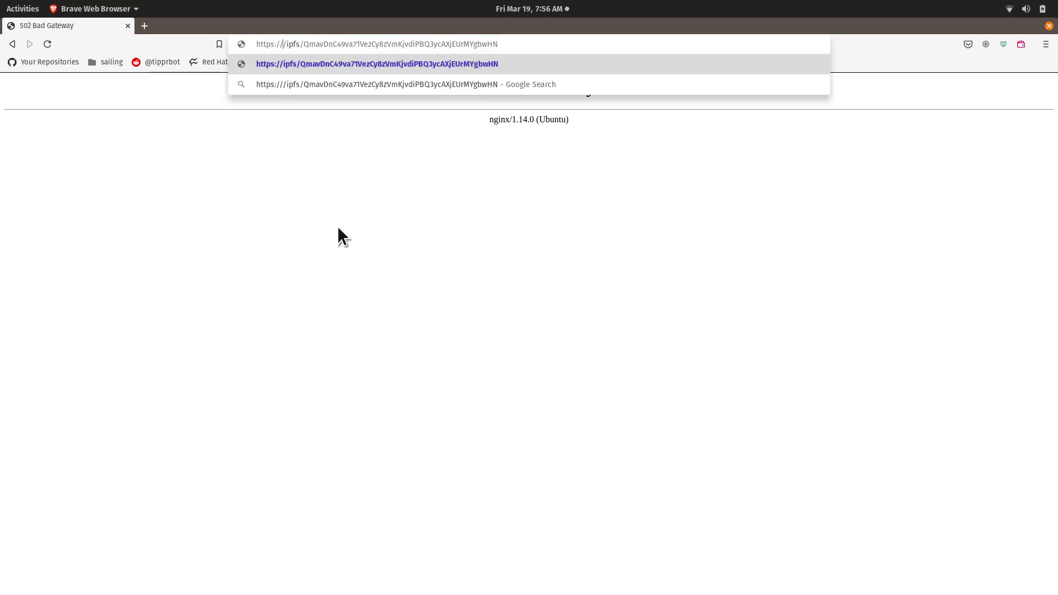
key(BackSpace)
text(pfs.io)
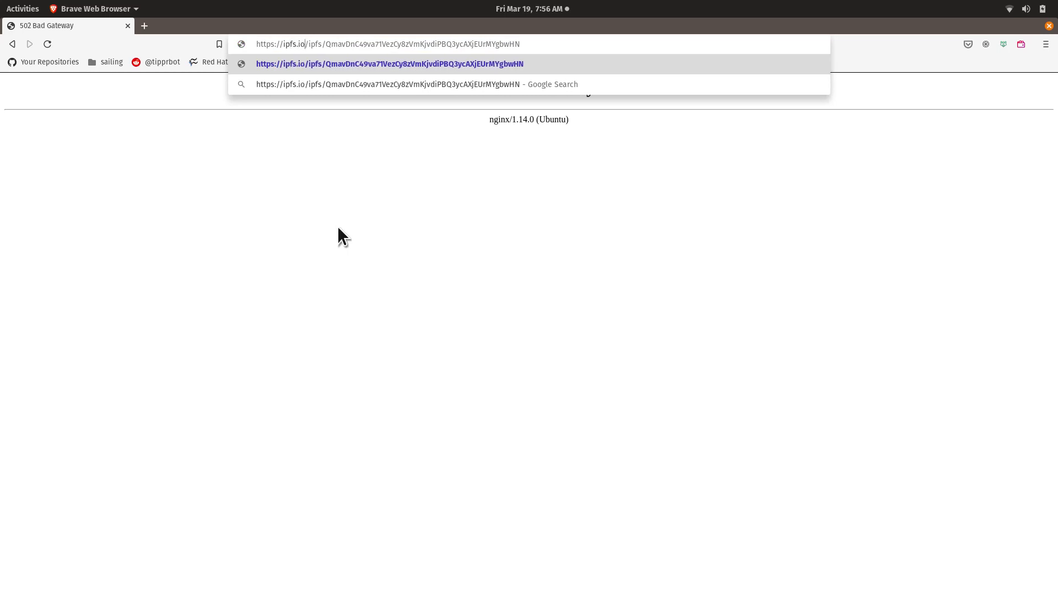
key(Return)
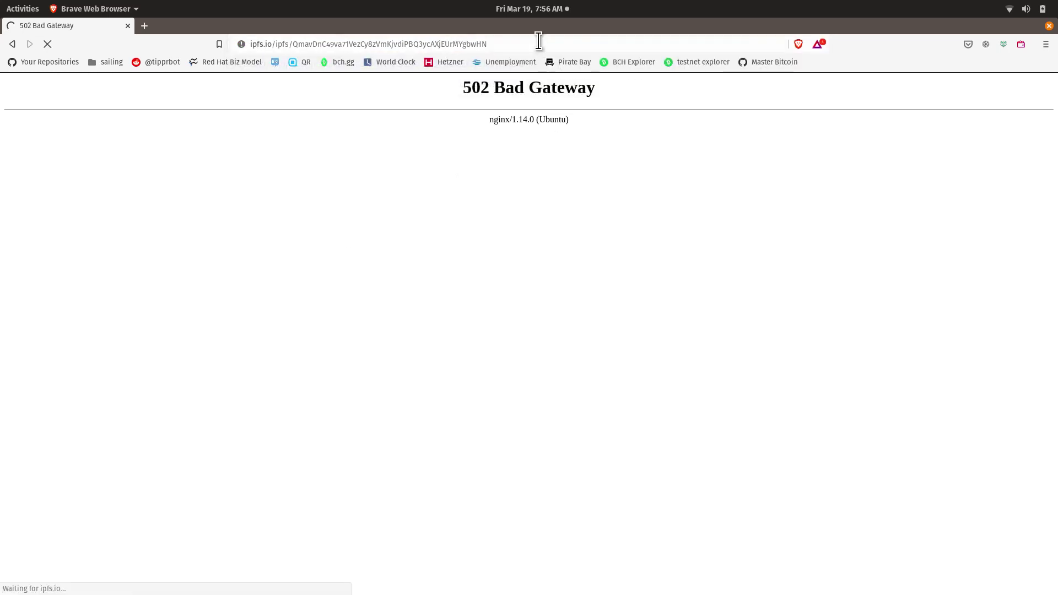
click(539, 43)
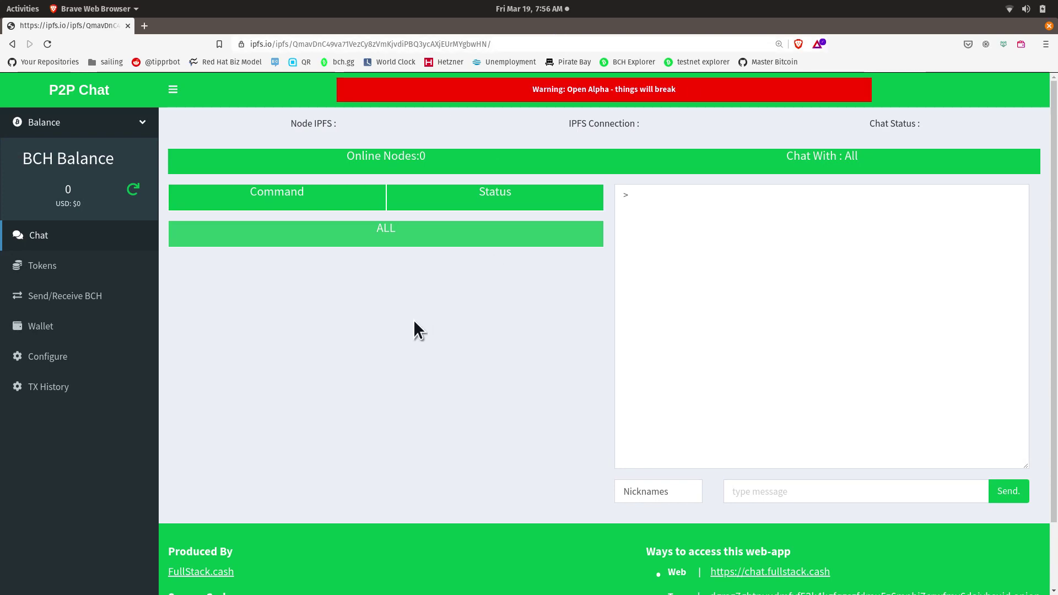
Open the chat app's IPFS status log and look through the details on the Wallet page
click(485, 205)
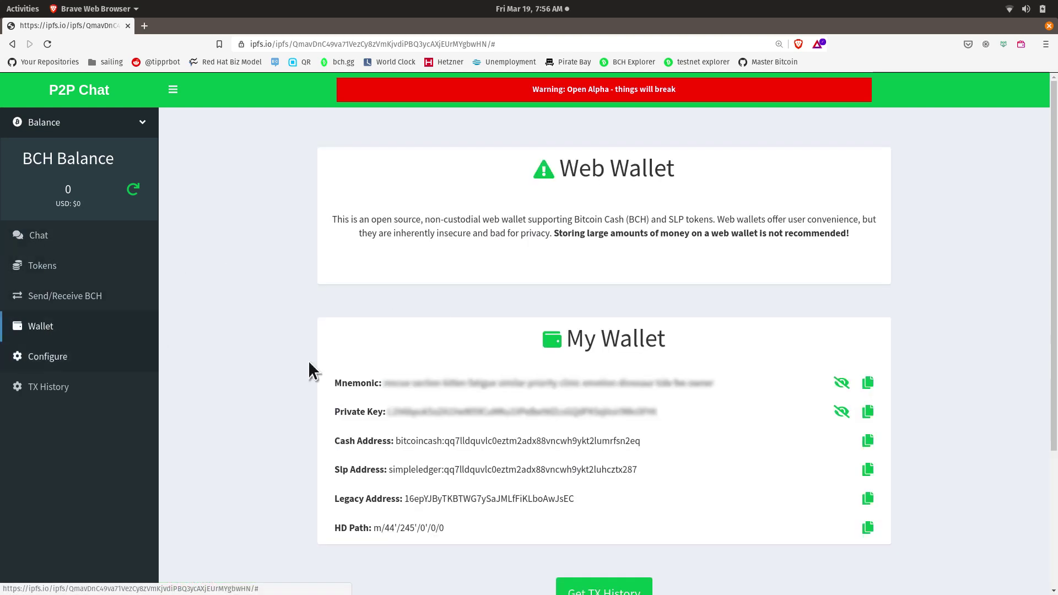
click(46, 331)
scroll(491, 524, down, 4)
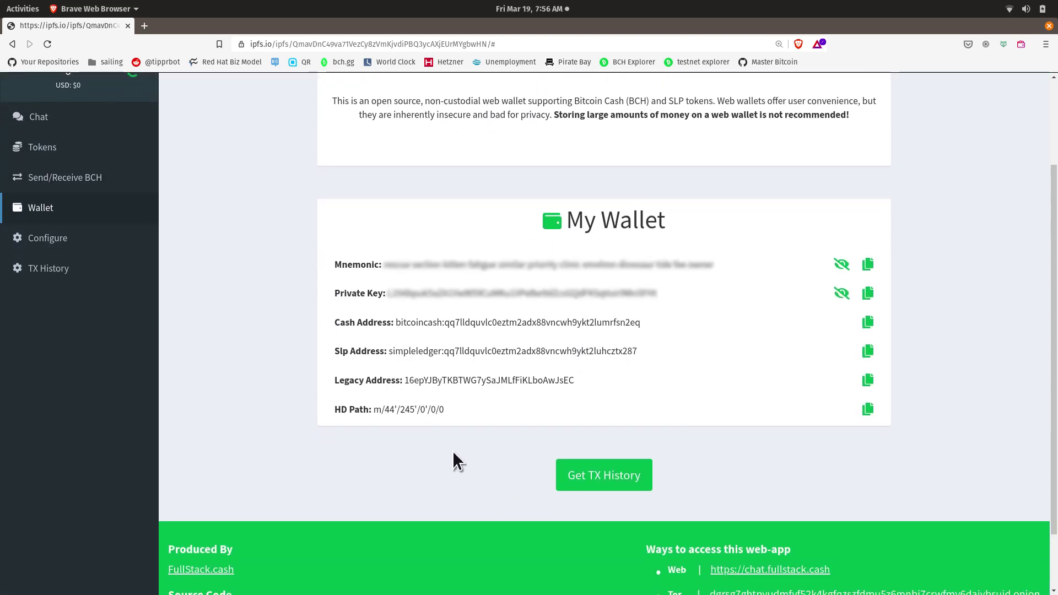
scroll(331, 386, up, 3)
Return to the chat page, reload the app and reopen its IPFS status log
click(68, 209)
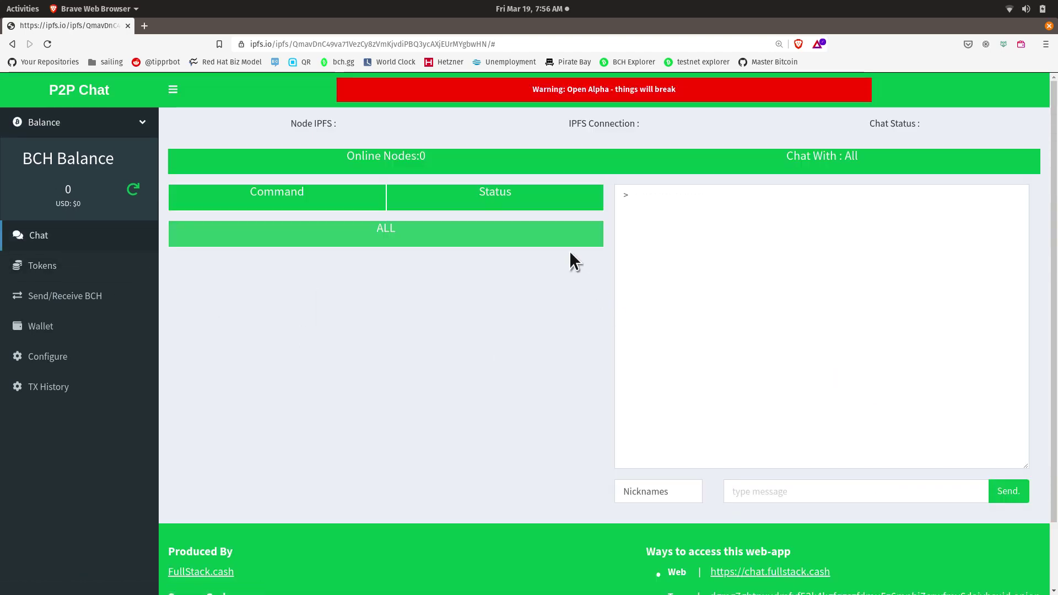
click(507, 194)
key(F5)
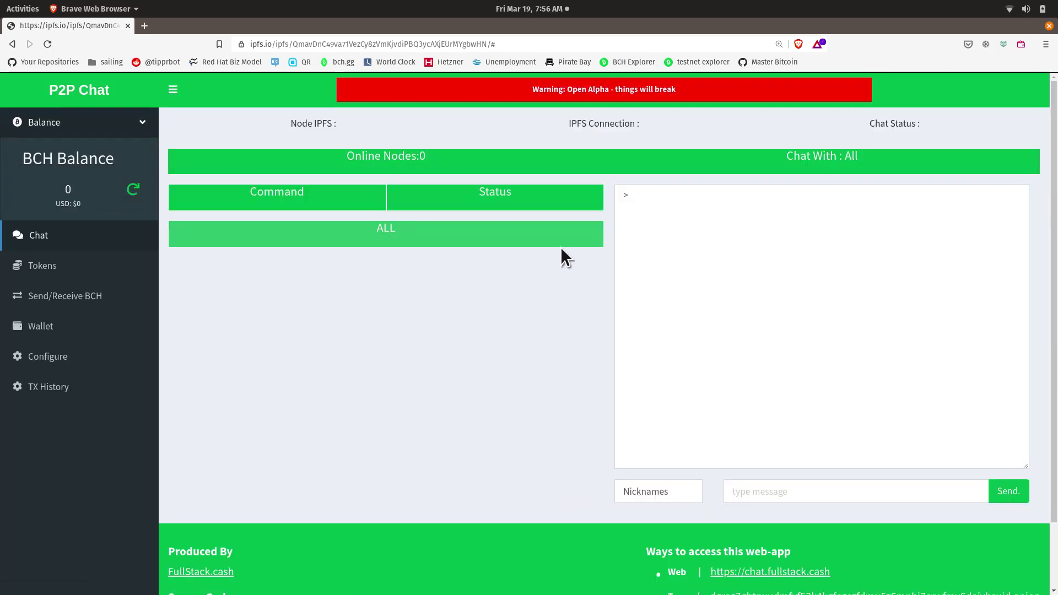
click(524, 200)
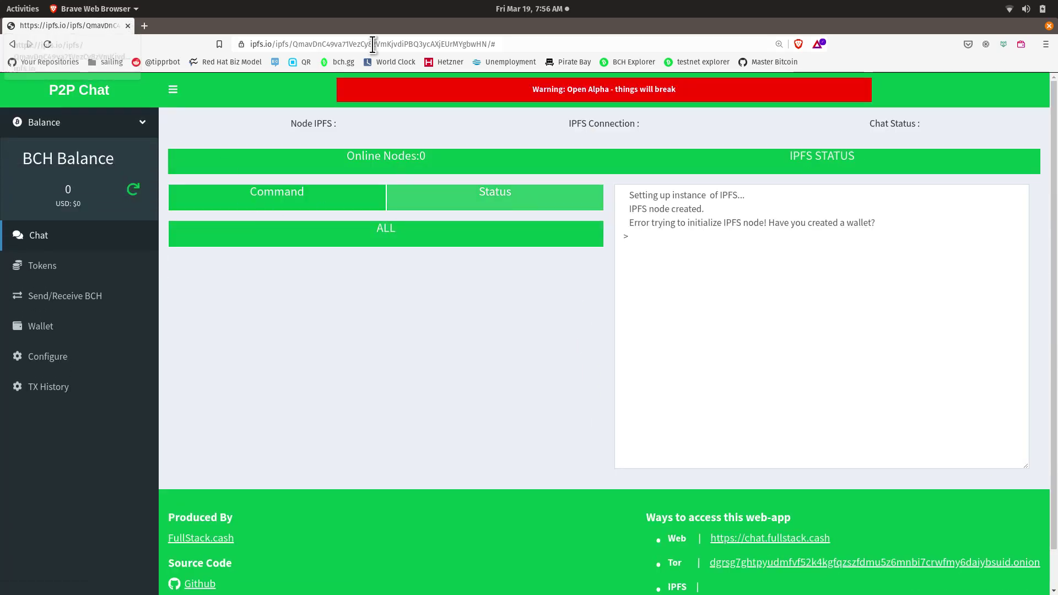
Load chat.fullstack.cash in Brave and open its IPFS status log
click(409, 44)
text(chat.)
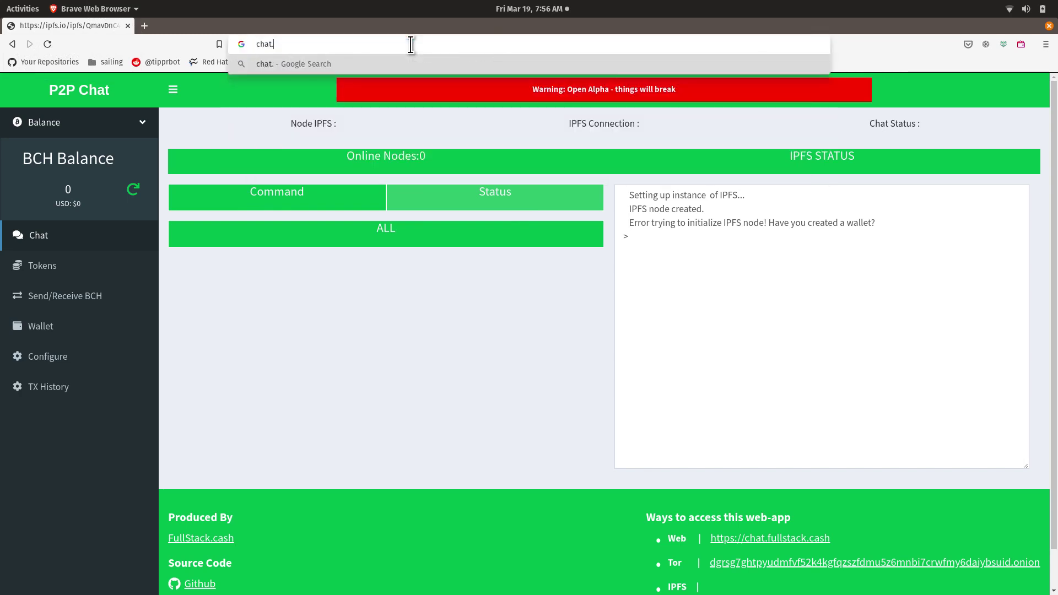
text(fullstack.cash)
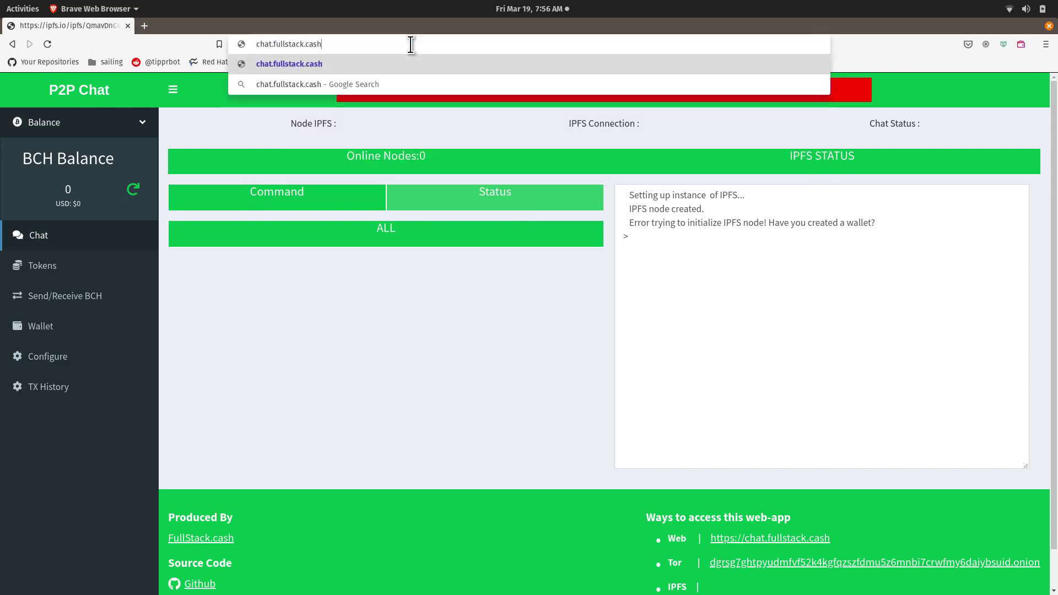
key(Return)
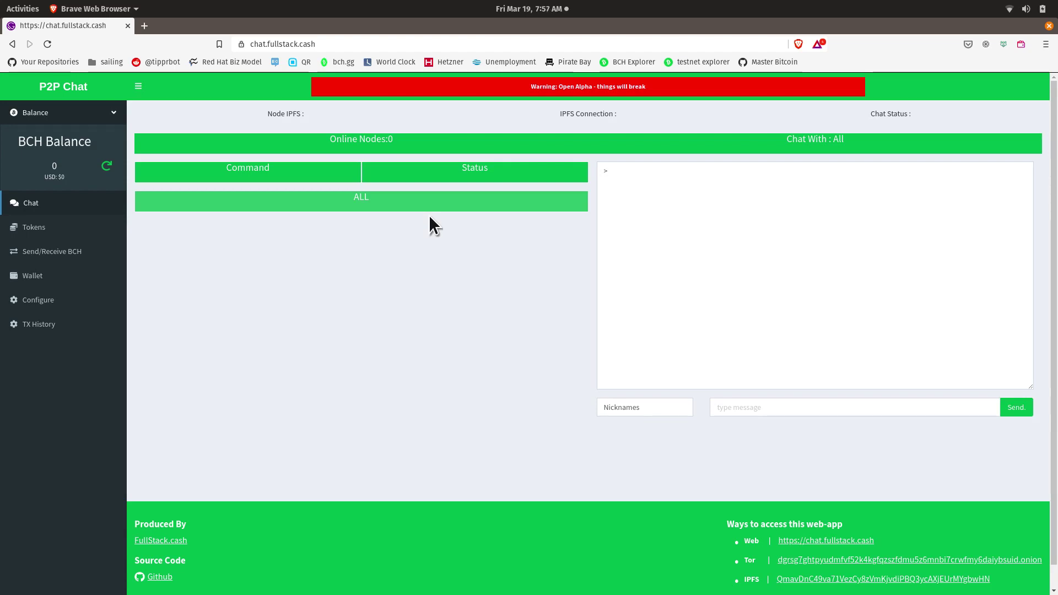
click(454, 165)
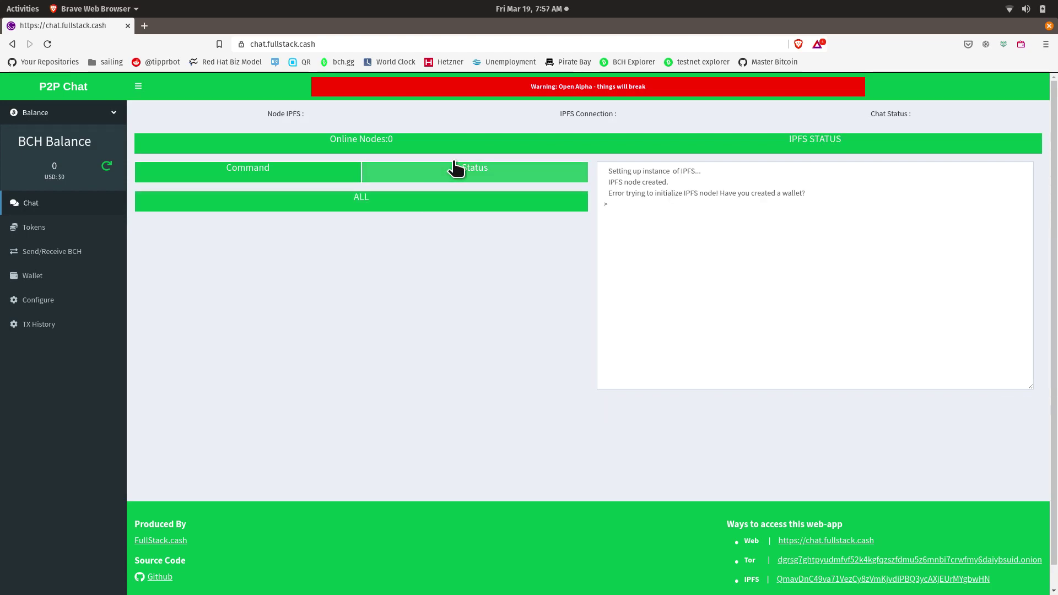
Create a new wallet on the Wallet page and open the IPFS status log to monitor the node setup
click(34, 277)
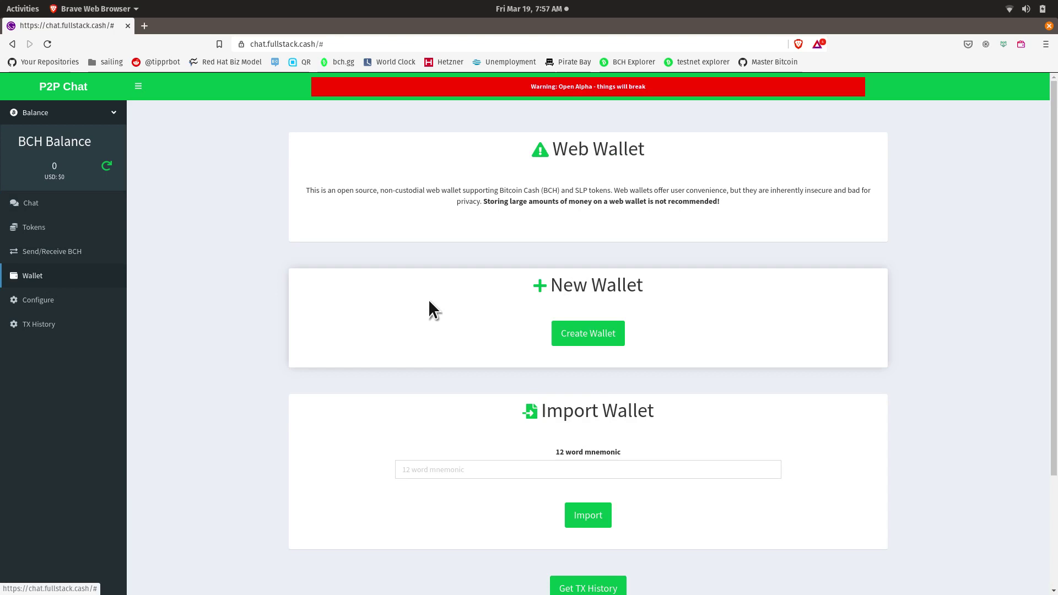
click(597, 332)
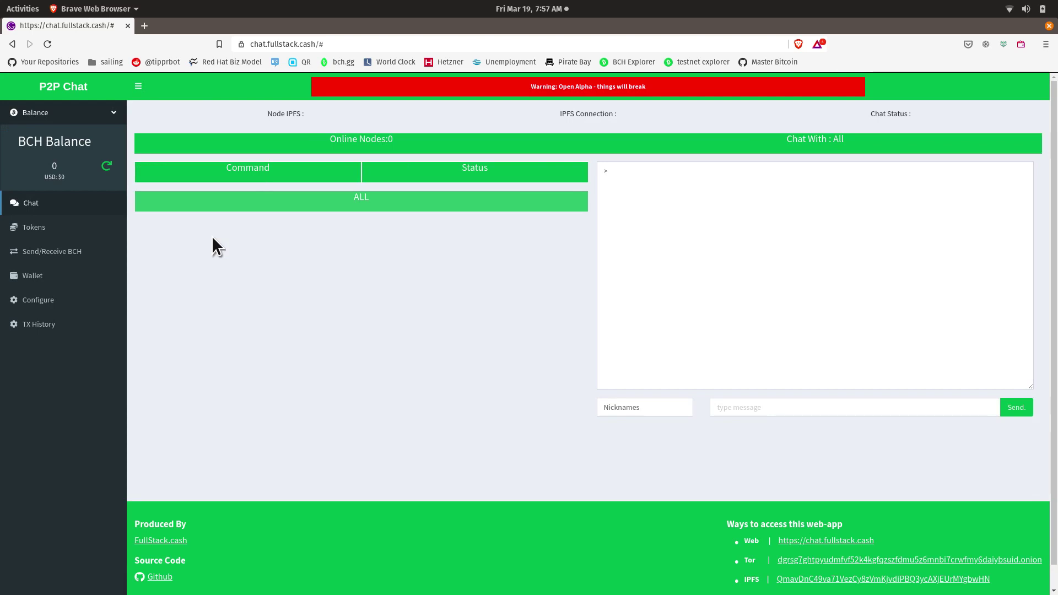
click(455, 168)
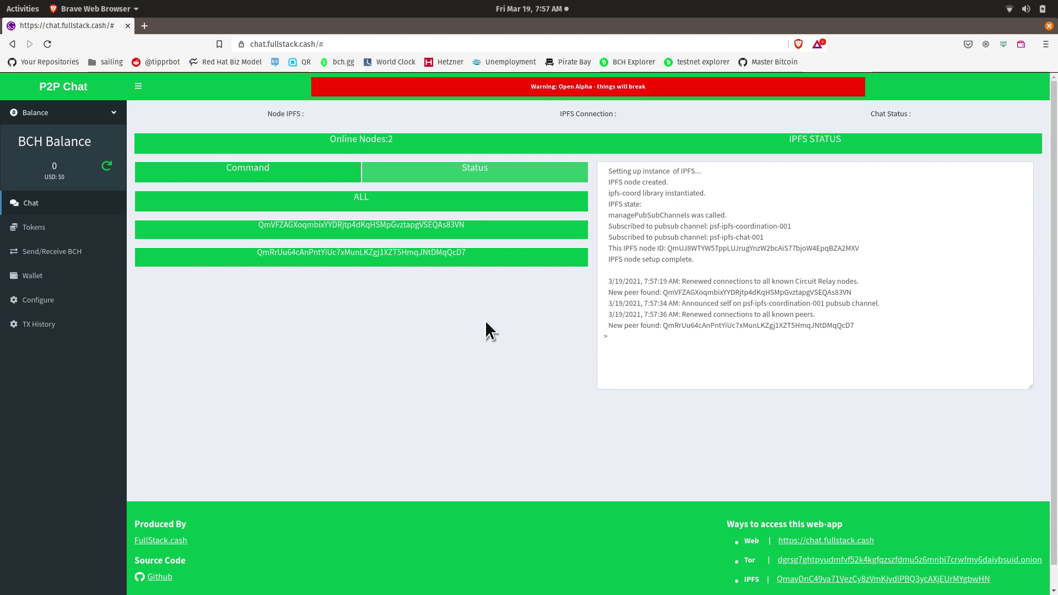
Switch to Firefox, set the chat nickname to "Firefox" and send "Hello from Firefox!" to the ALL room
key(alt+Tab)
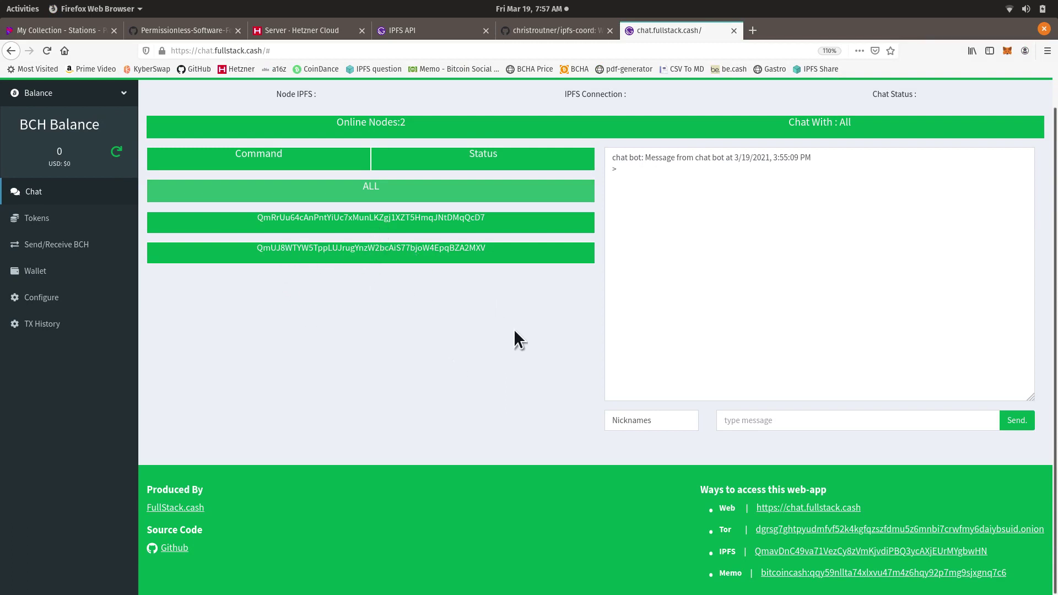
double_click(641, 420)
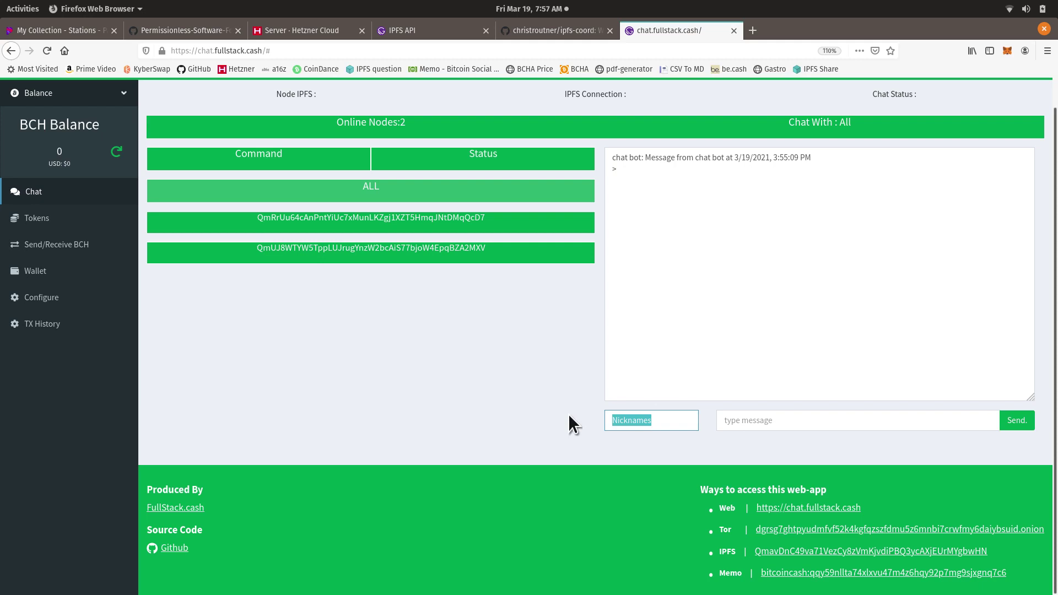
text(Firefox)
key(Tab)
text(Hell)
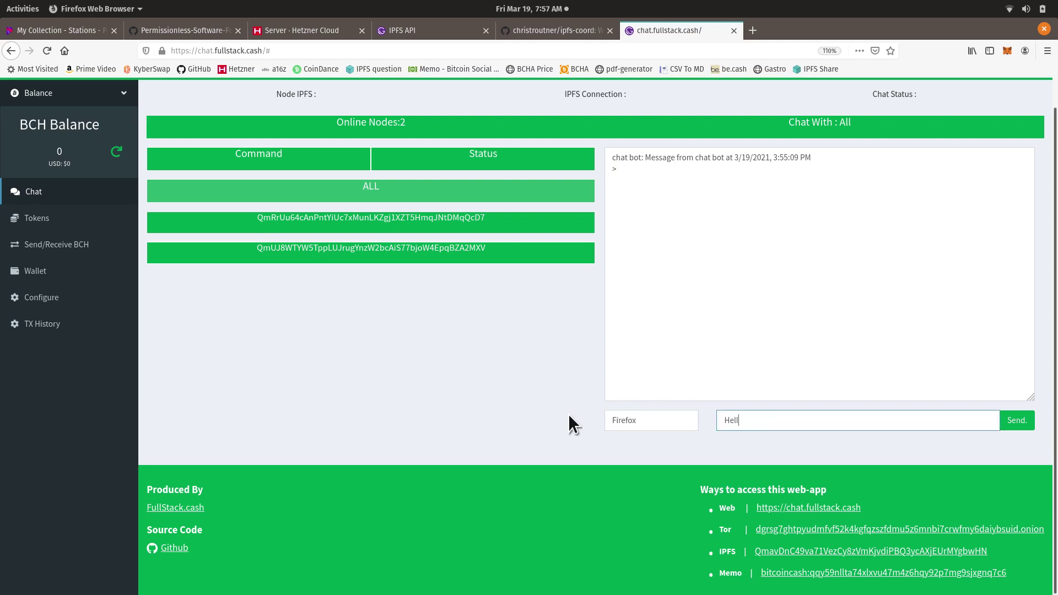
text(o from Firefox!)
key(Return)
Switch to Brave, open the ALL chat room and highlight part of the message sent from Firefox
key(alt+Tab)
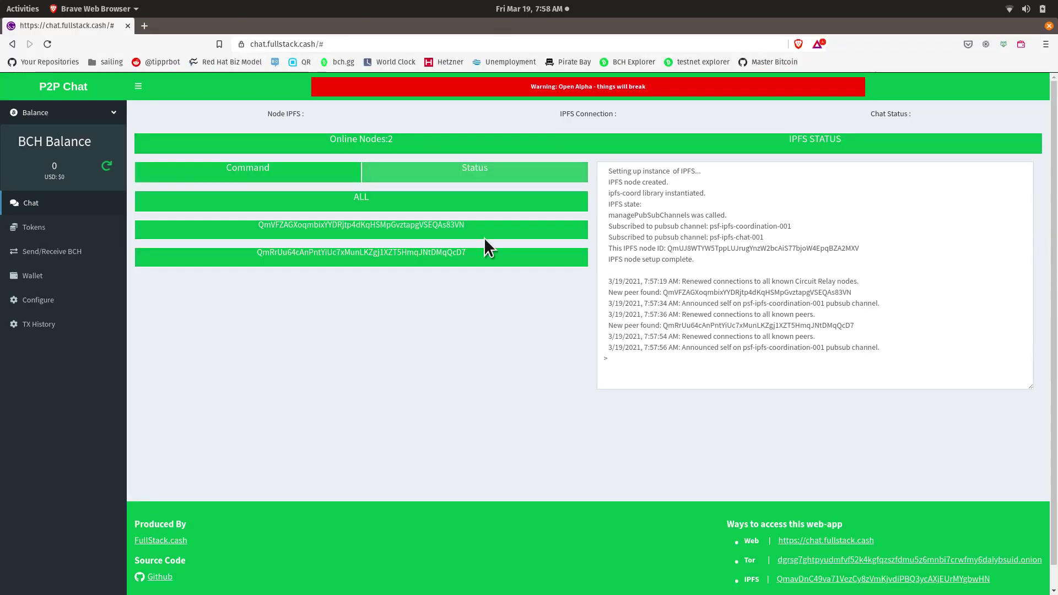
click(359, 203)
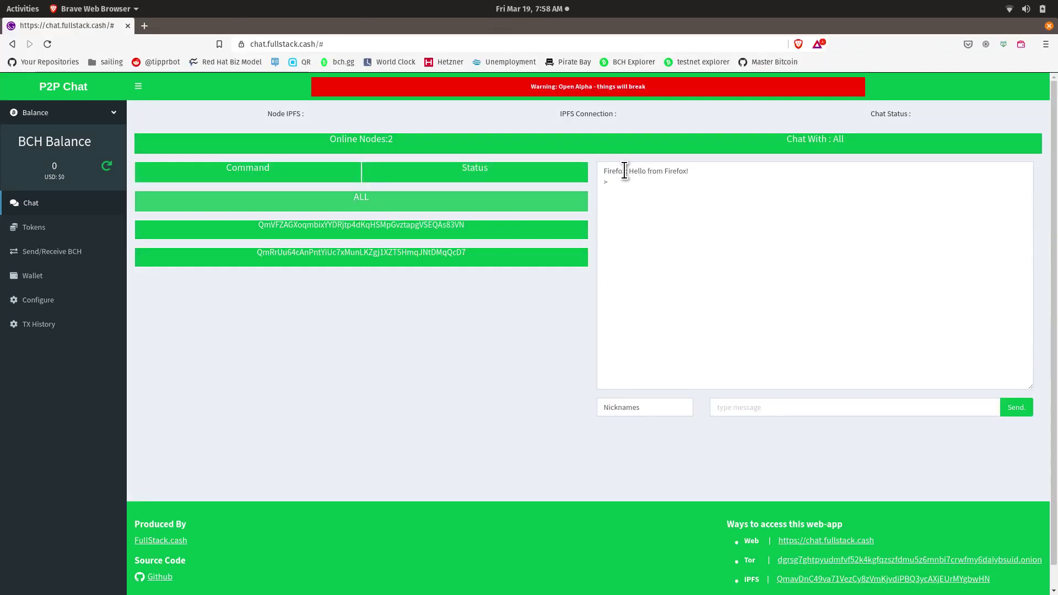
drag(599, 174, 663, 172)
click(706, 180)
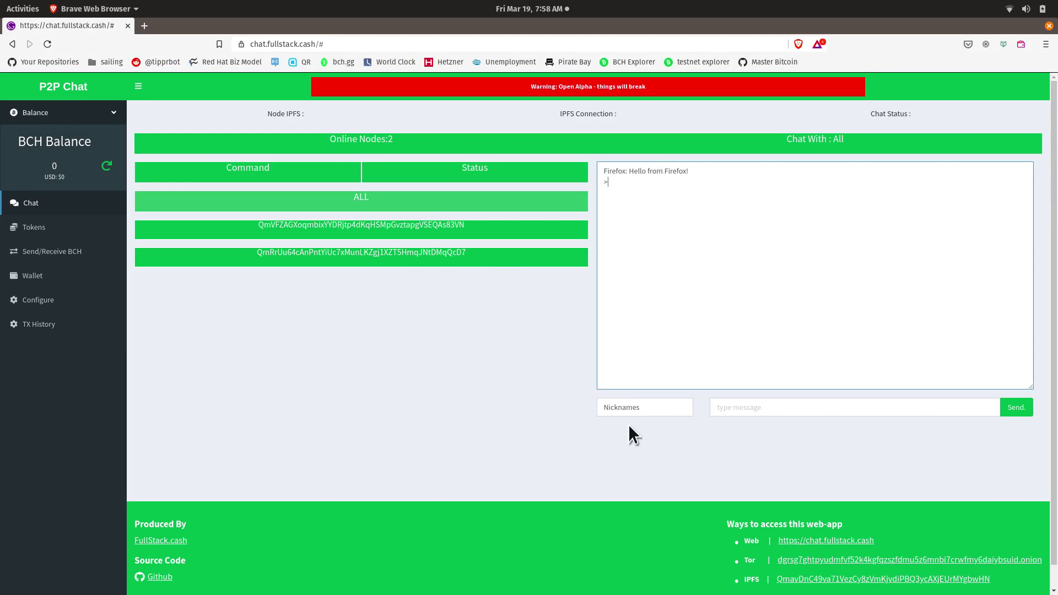
Set the chat nickname to "Brave" and send "Hello from Brave browser." to the ALL room
drag(649, 409, 584, 412)
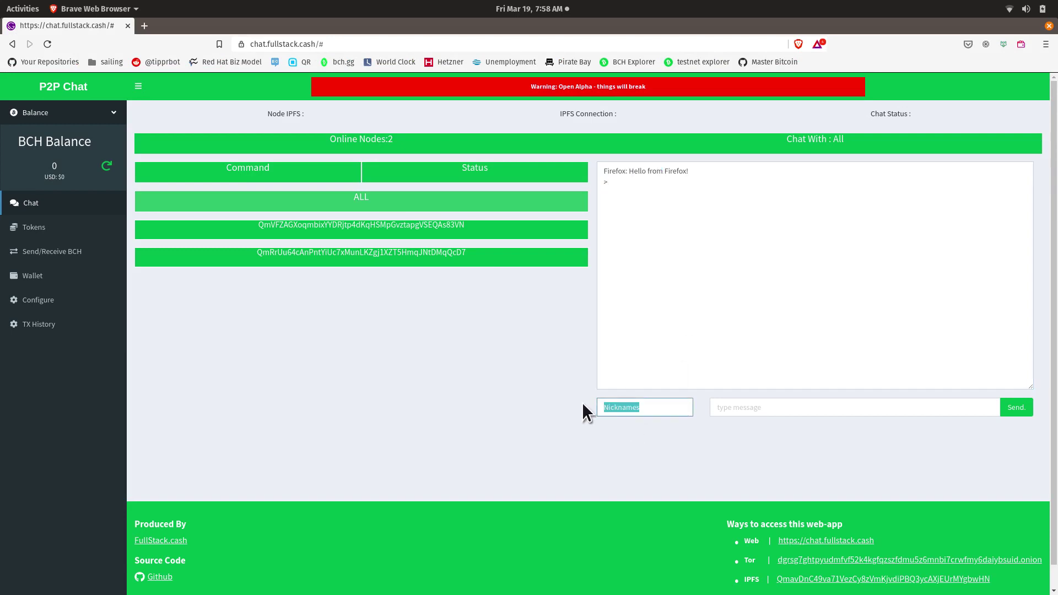
text(Brave)
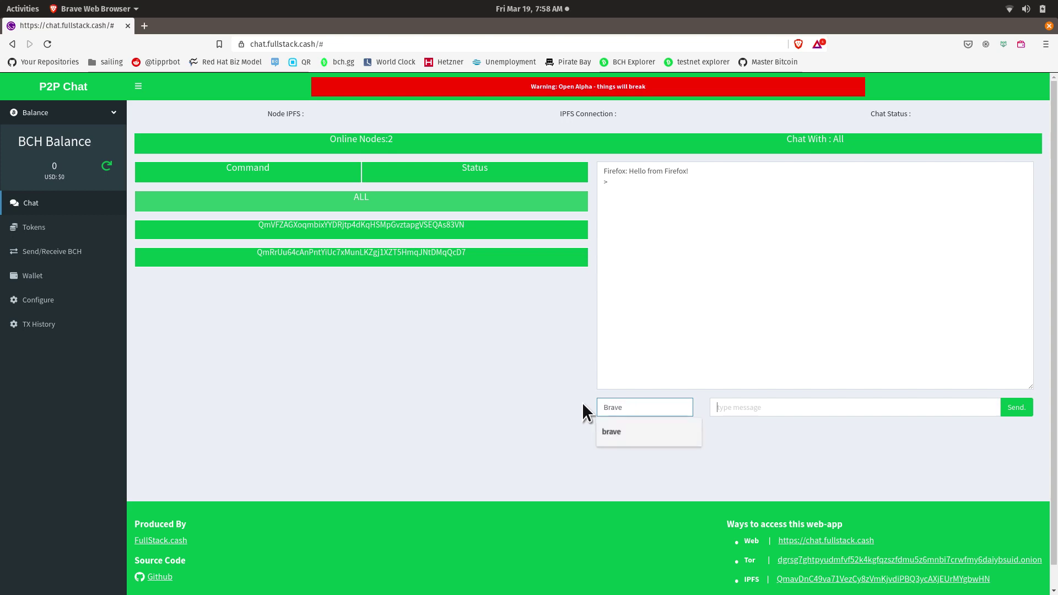
key(Tab)
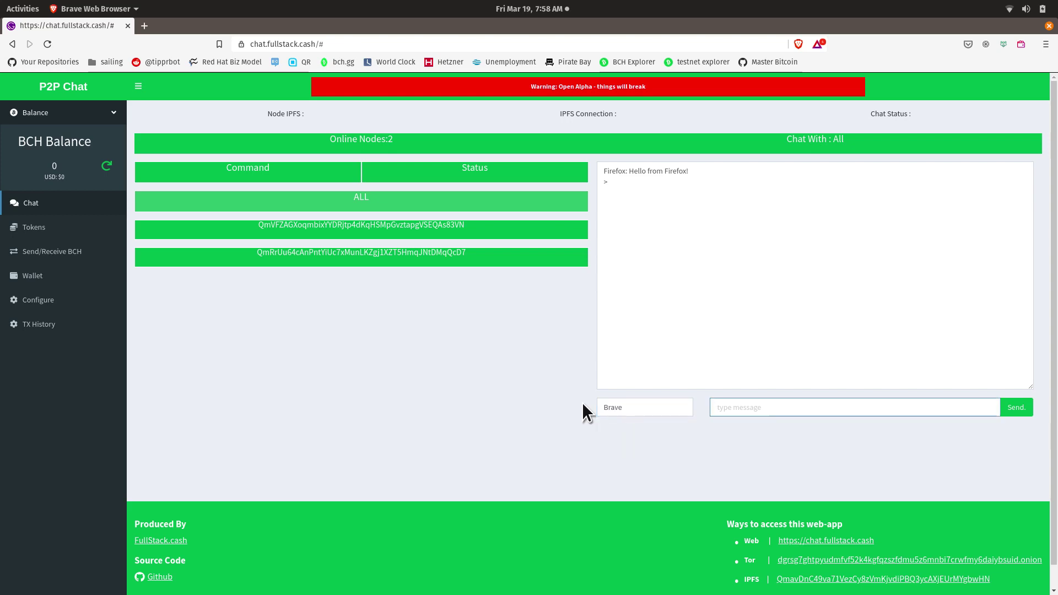
text(Hello from Brave b)
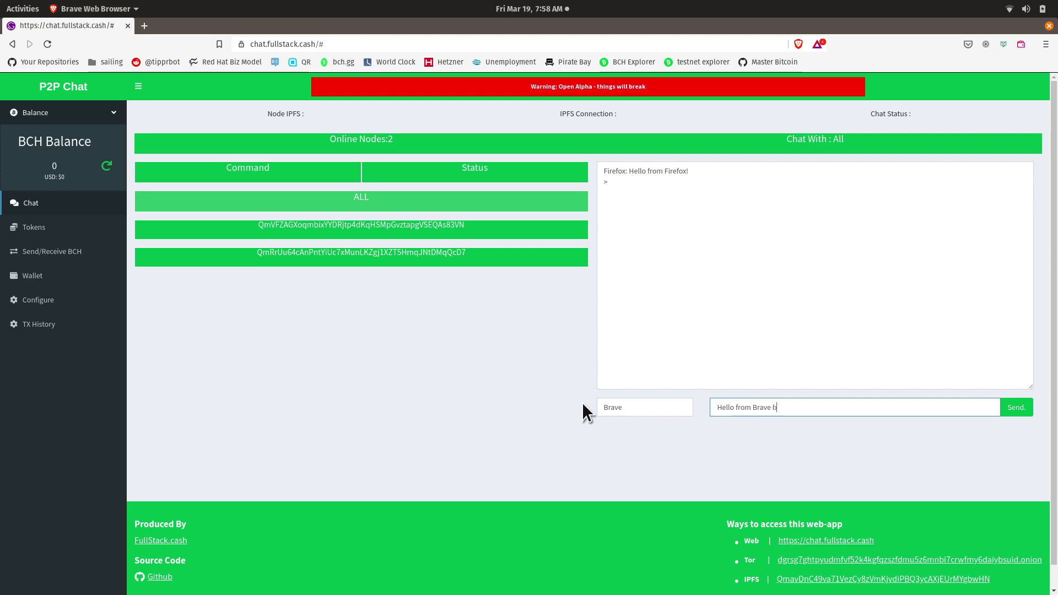
text(rowser.)
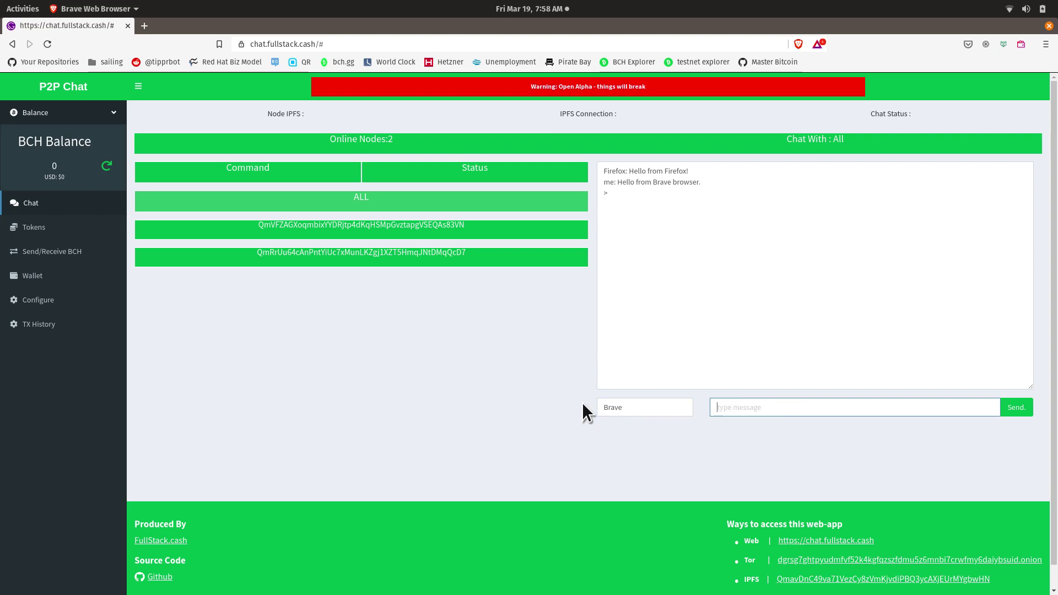
Switch to Firefox to check the ALL room's messages, and bring up the Public Chat slide in LibreOffice Impress
key(alt+Tab)
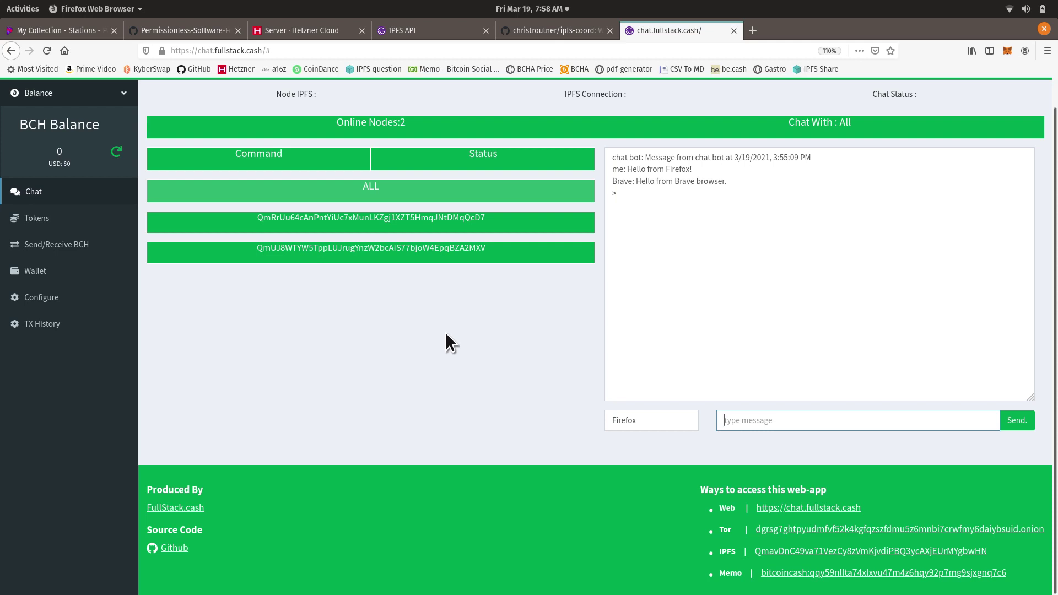
key(alt+Tab)
key(alt+Tab)
key(alt+Tab)
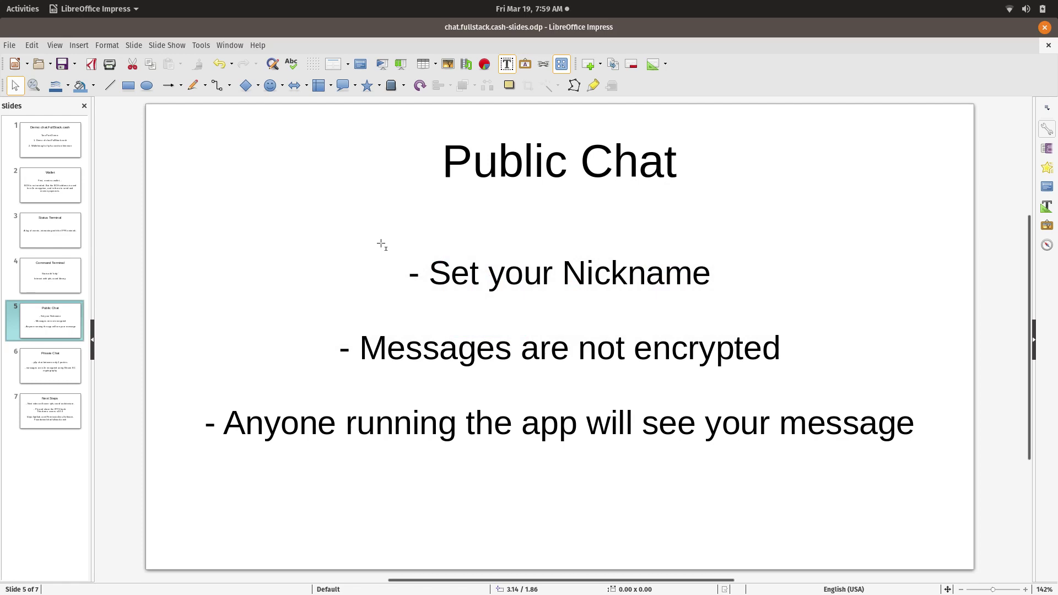
key(alt+Tab)
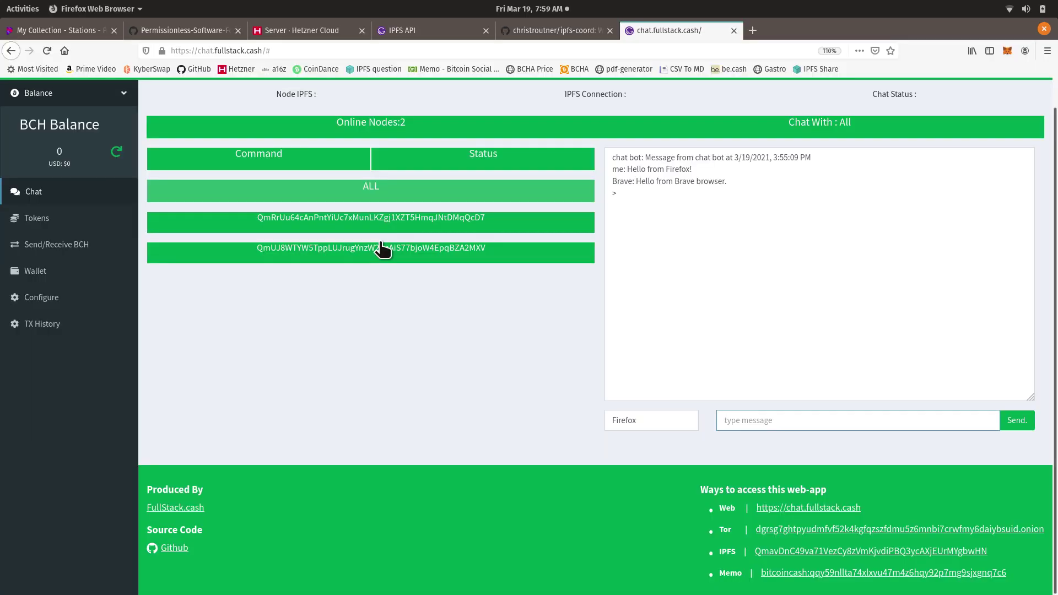
key(alt+Tab)
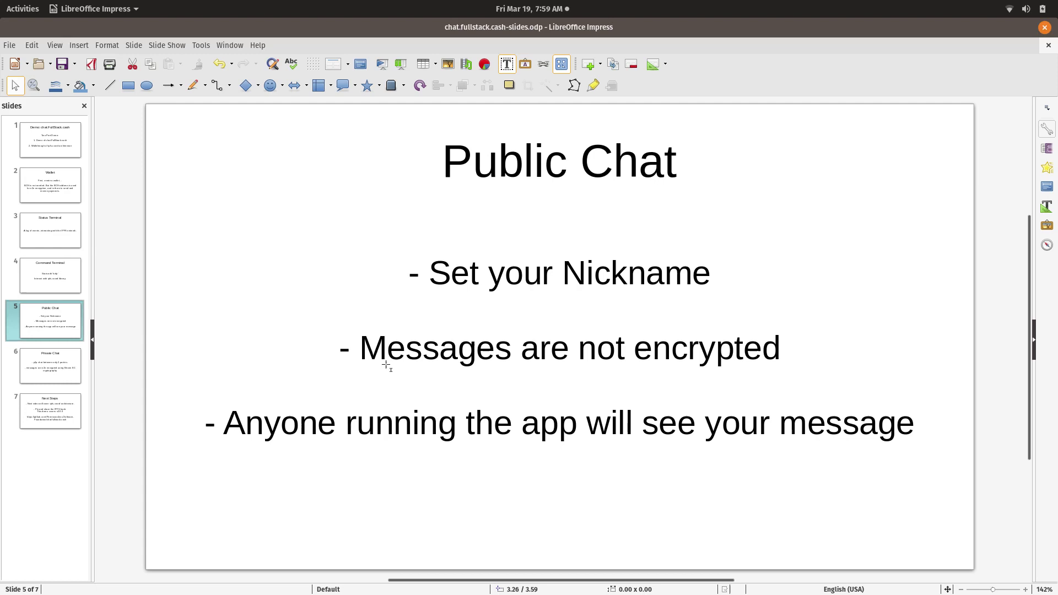
Show the Private Chat slide, and in Firefox highlight part of this node's own ID near the start of the IPFS status log
click(78, 378)
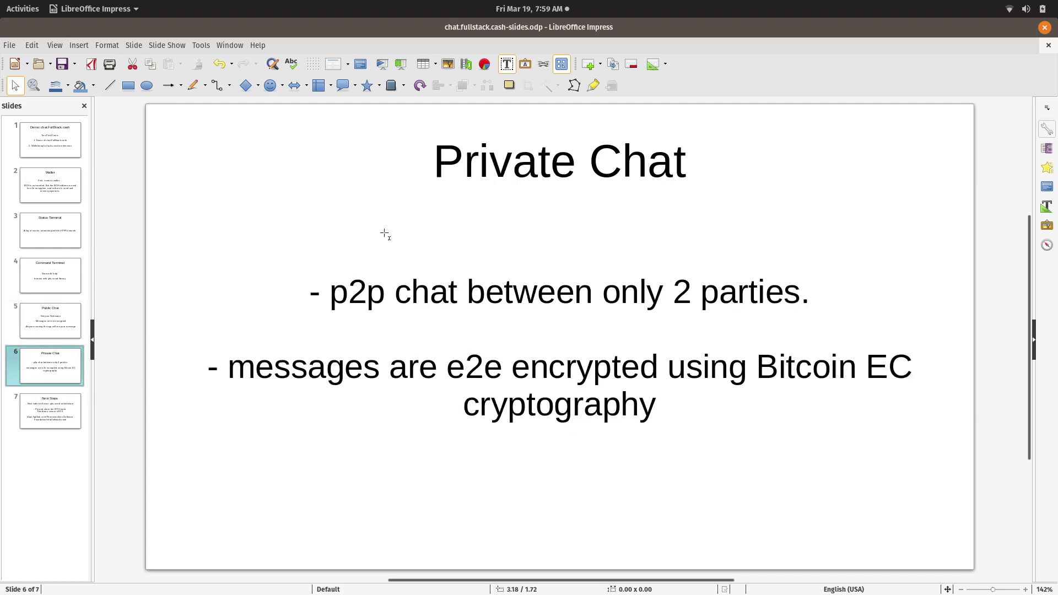
key(alt+Tab)
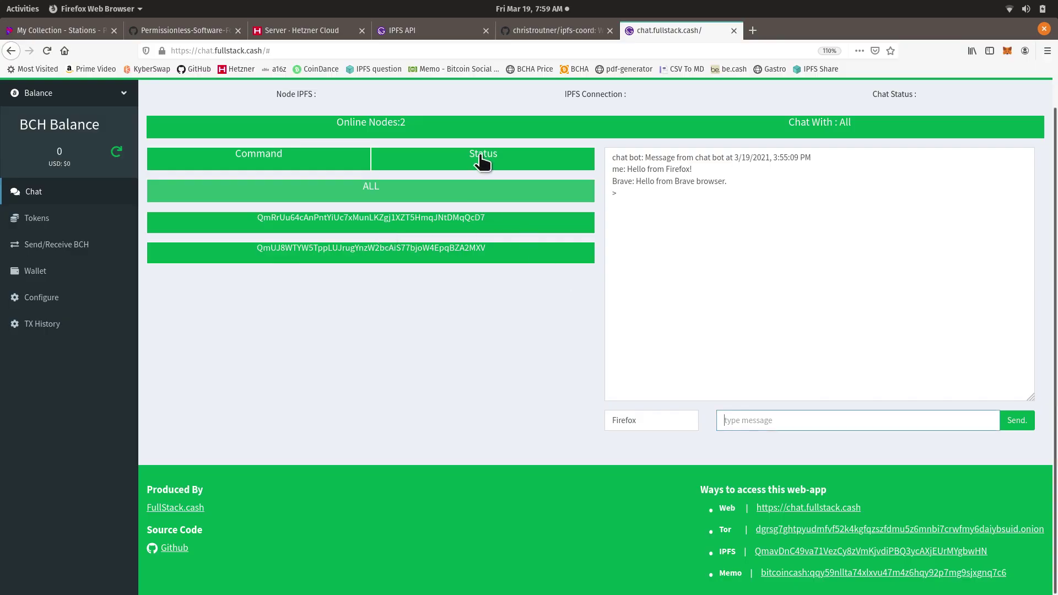
click(483, 157)
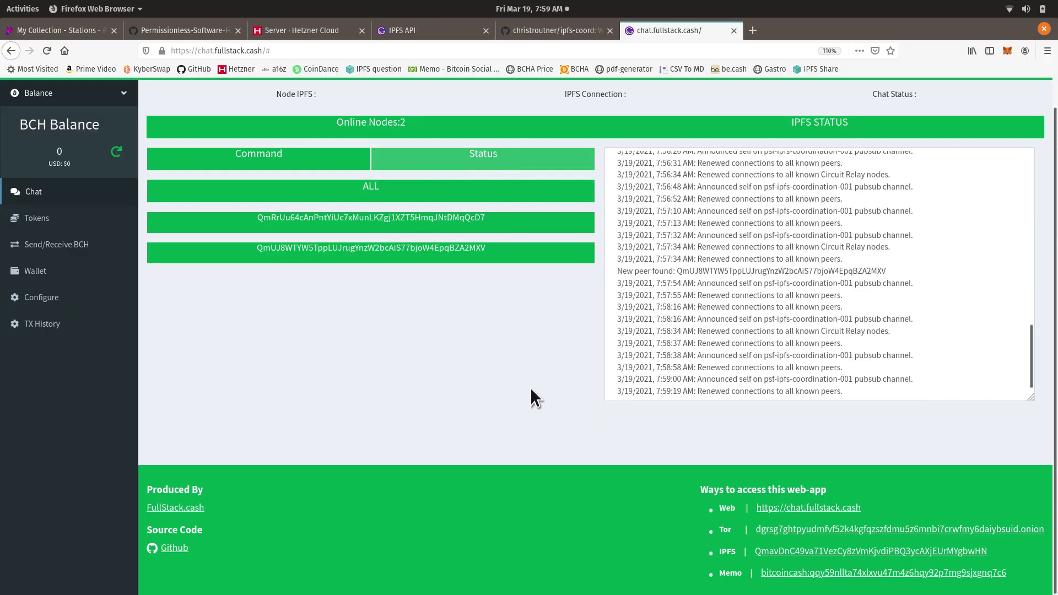
scroll(763, 372, down, 2)
scroll(752, 372, down, 2)
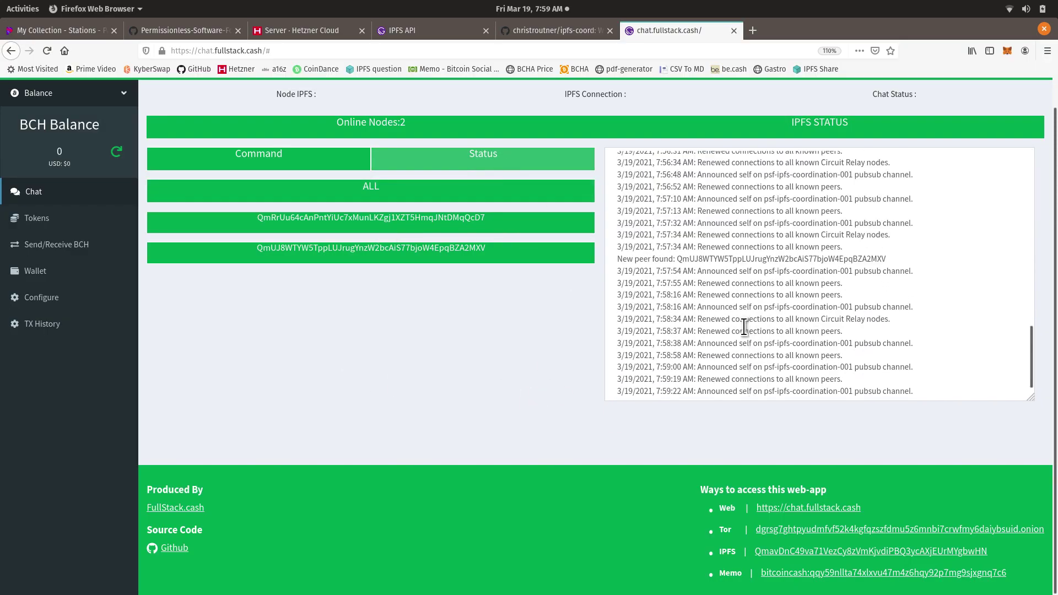
scroll(738, 353, up, 5)
scroll(736, 359, up, 10)
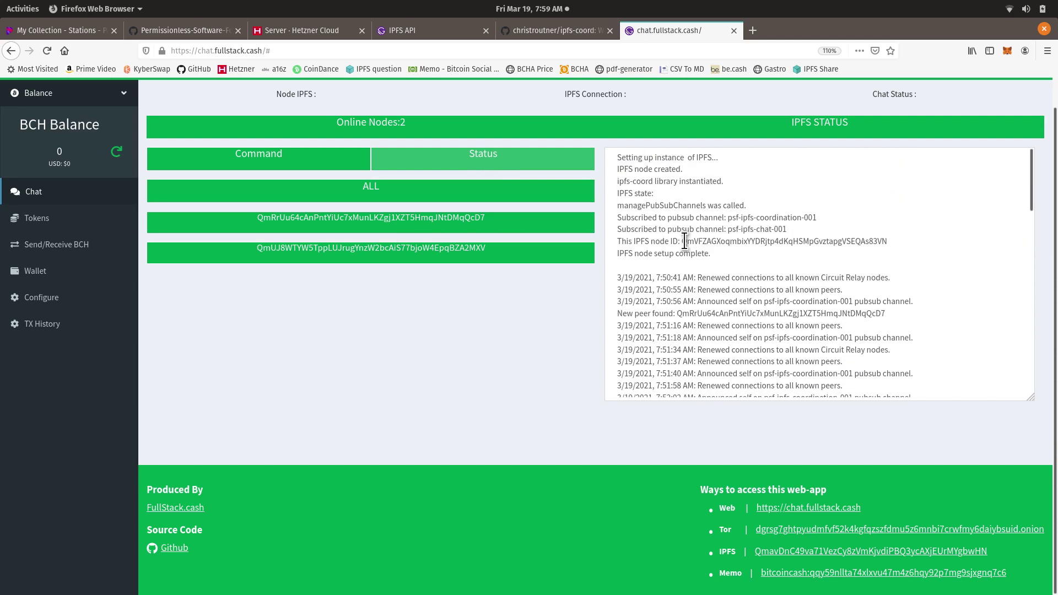
drag(688, 242, 727, 243)
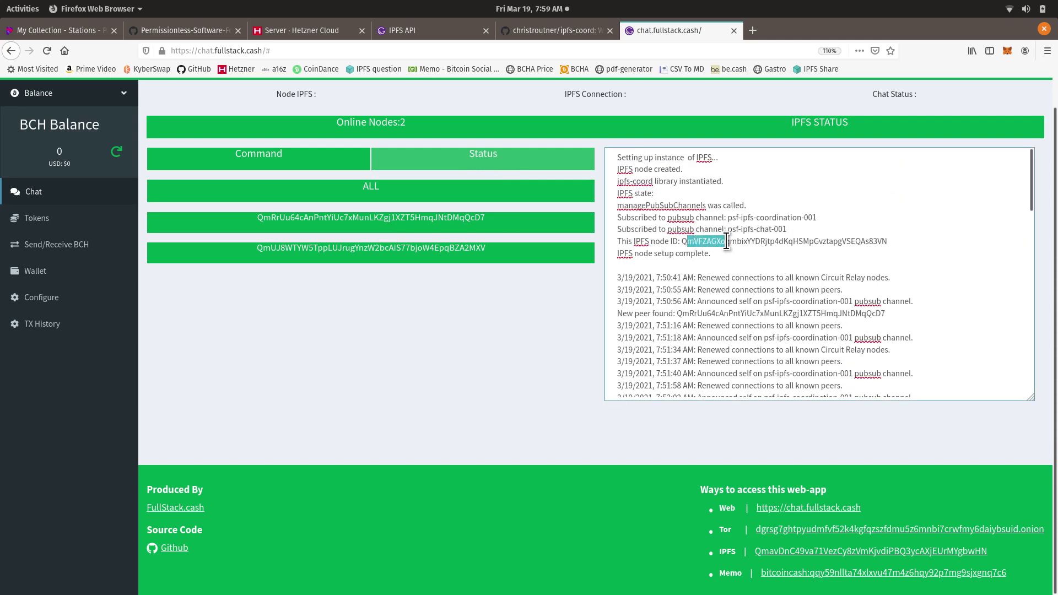
click(694, 242)
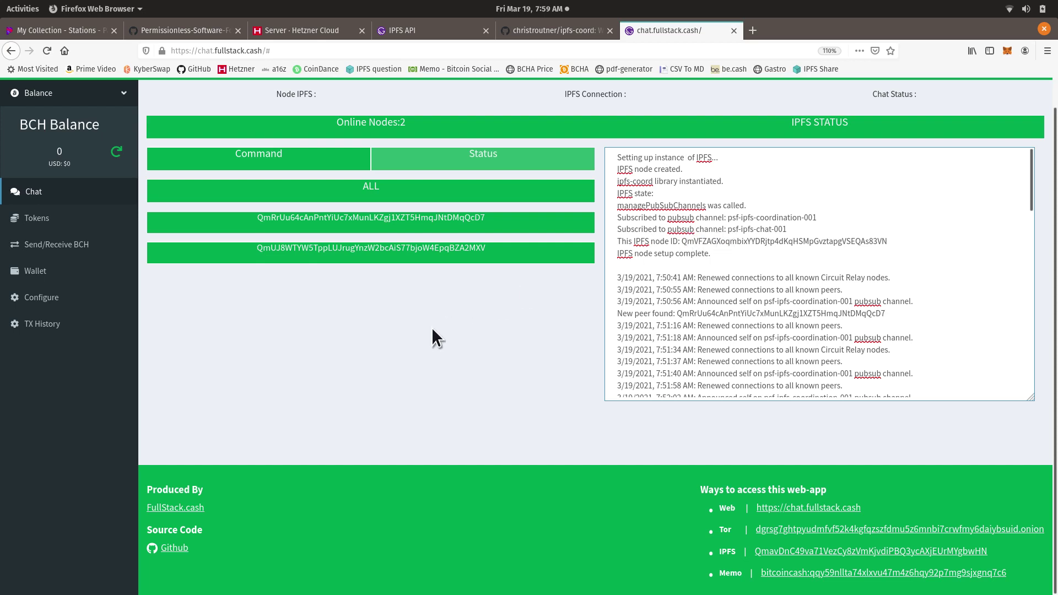
Switch to Brave, check its IPFS status log and open the private chat with the Firefox peer whose ID begins QmVFZAGX
key(alt+Tab)
key(alt+Tab)
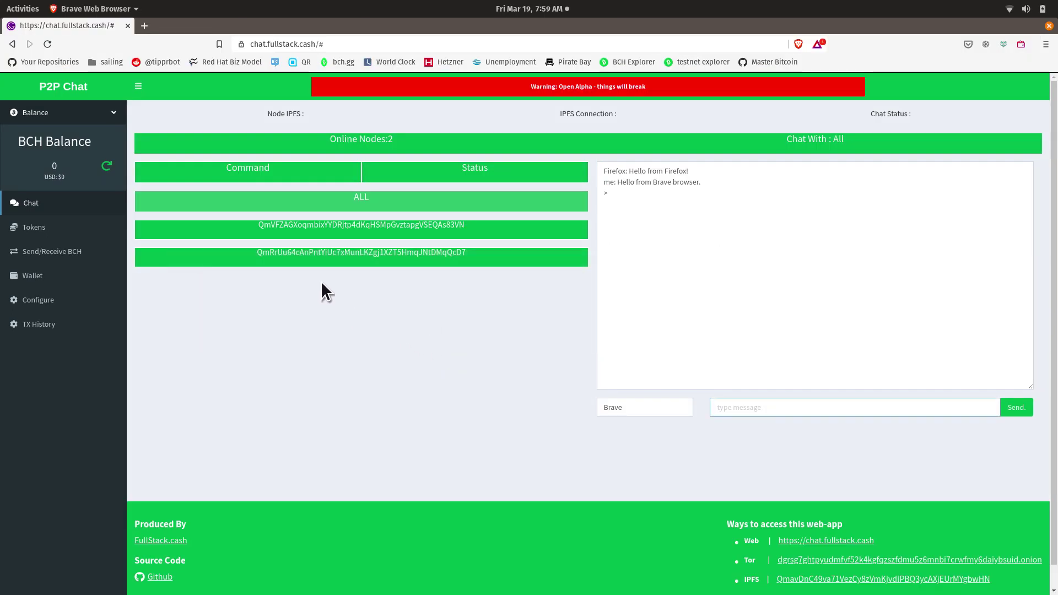
click(298, 229)
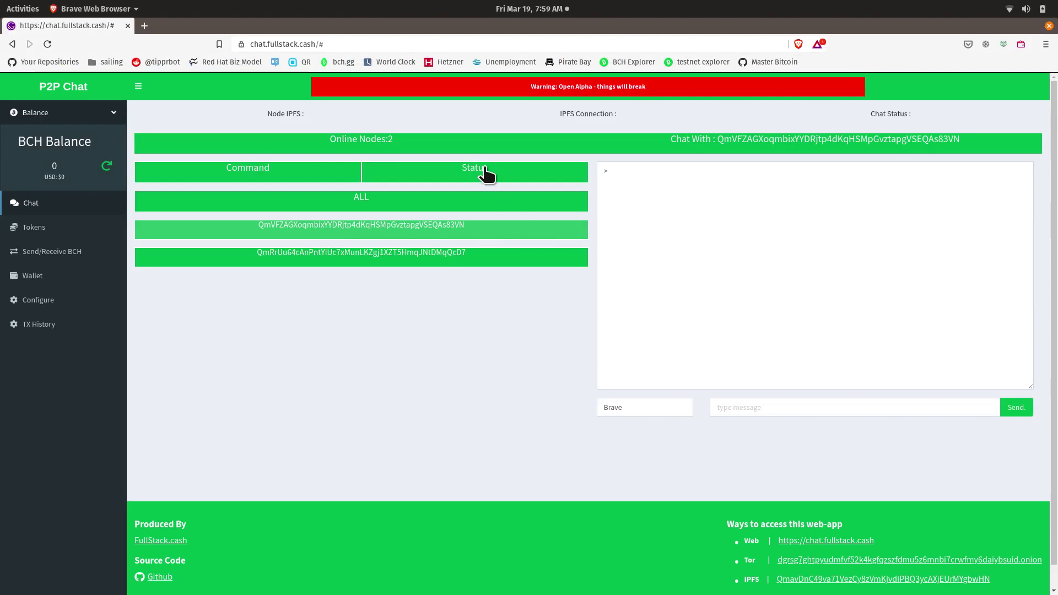
click(486, 176)
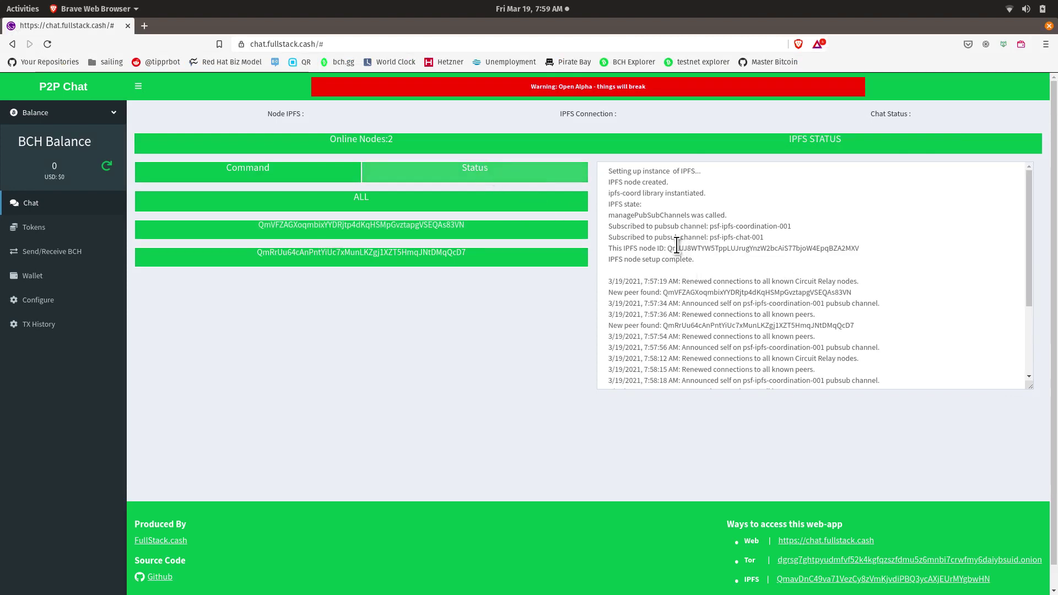
click(413, 230)
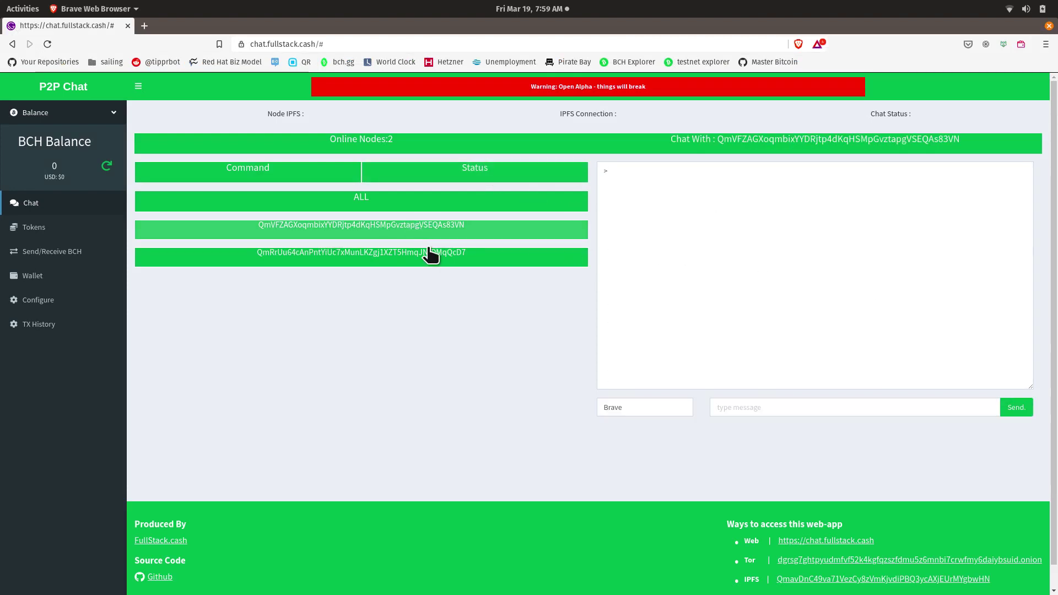
Switch to Firefox, open the private chat with the Brave peer whose ID begins QmUJ8WTY and send "Hi! How are you?"
key(alt+Tab)
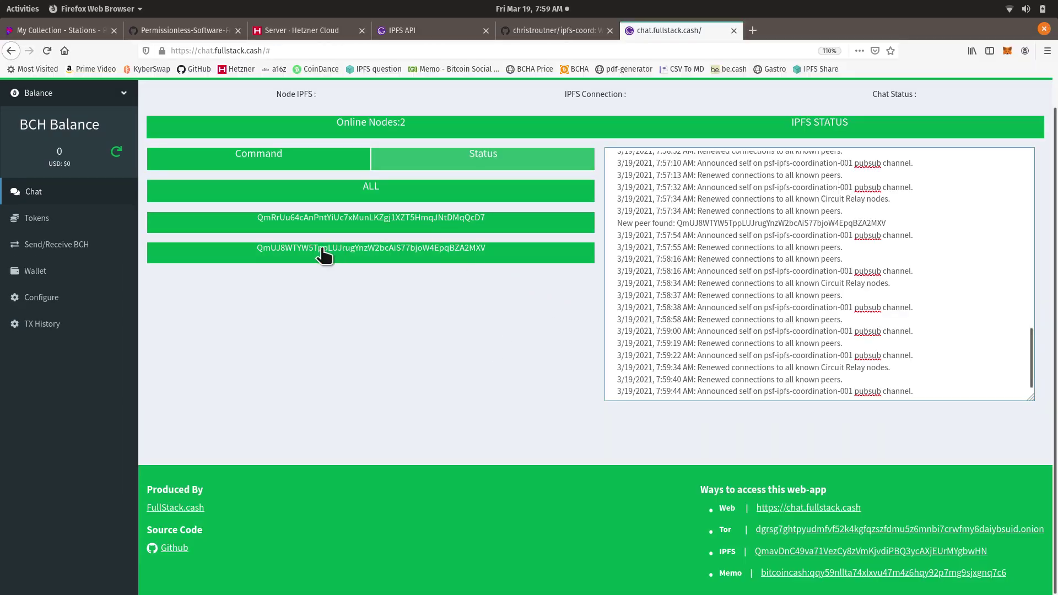
click(278, 254)
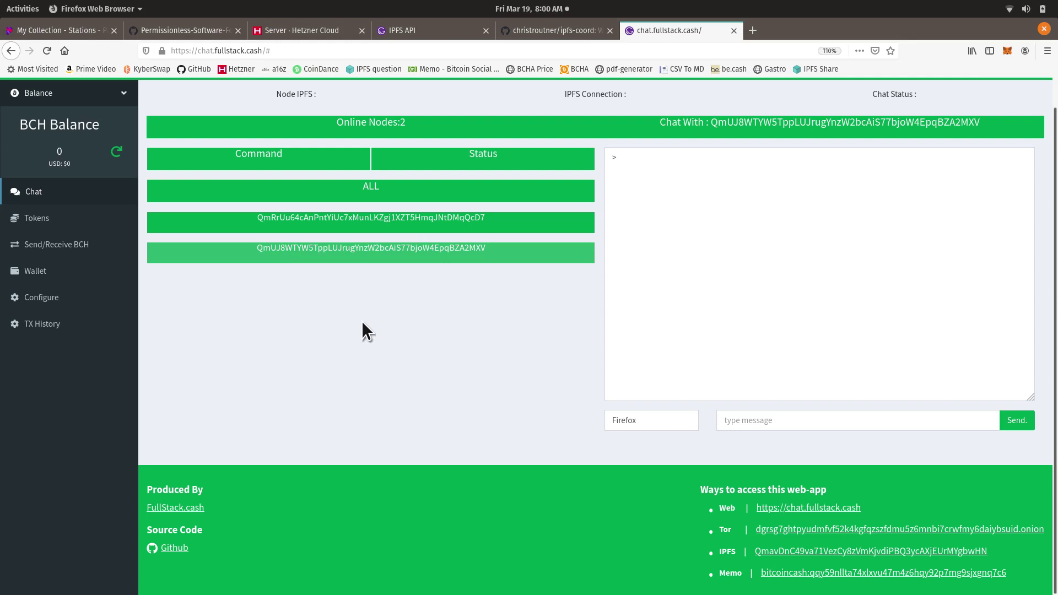
click(733, 422)
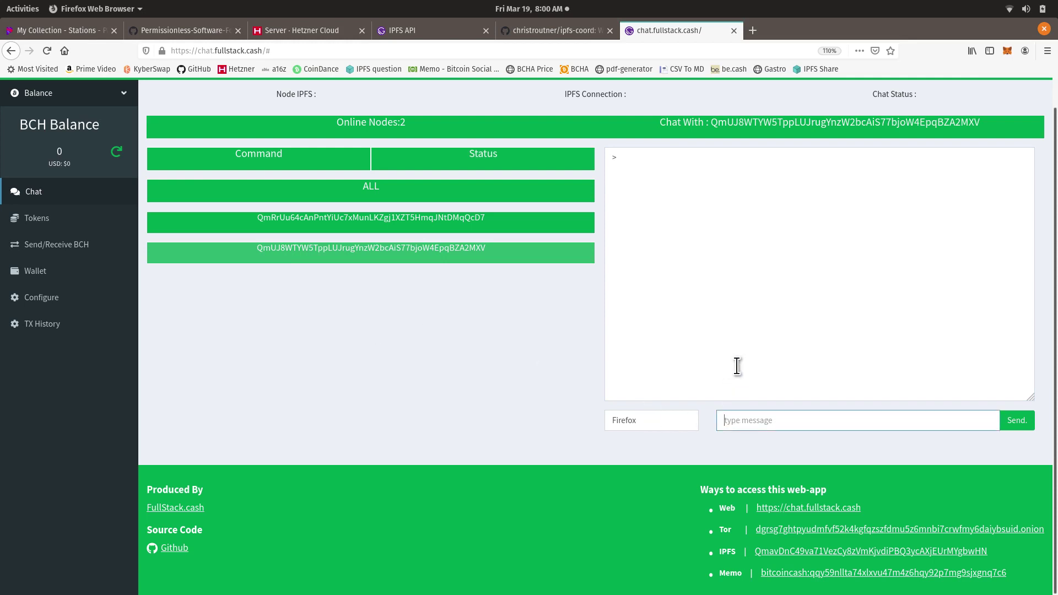
text(Hi! How are you?)
key(Return)
click(625, 164)
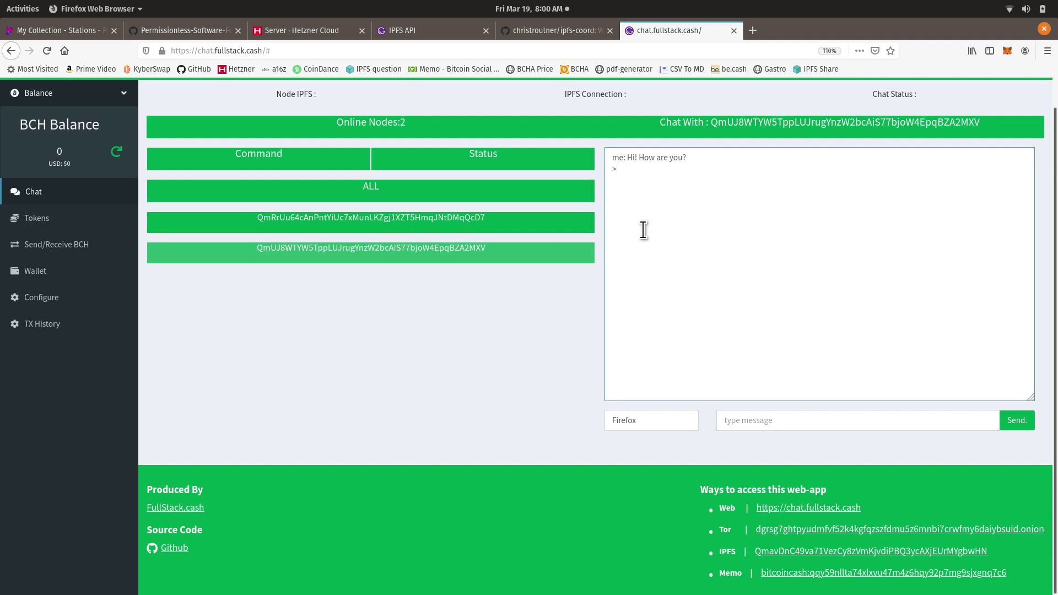
Switch to Brave, highlight part of the peer's private message and reply with "I'm doing good. You?"
key(alt+Tab)
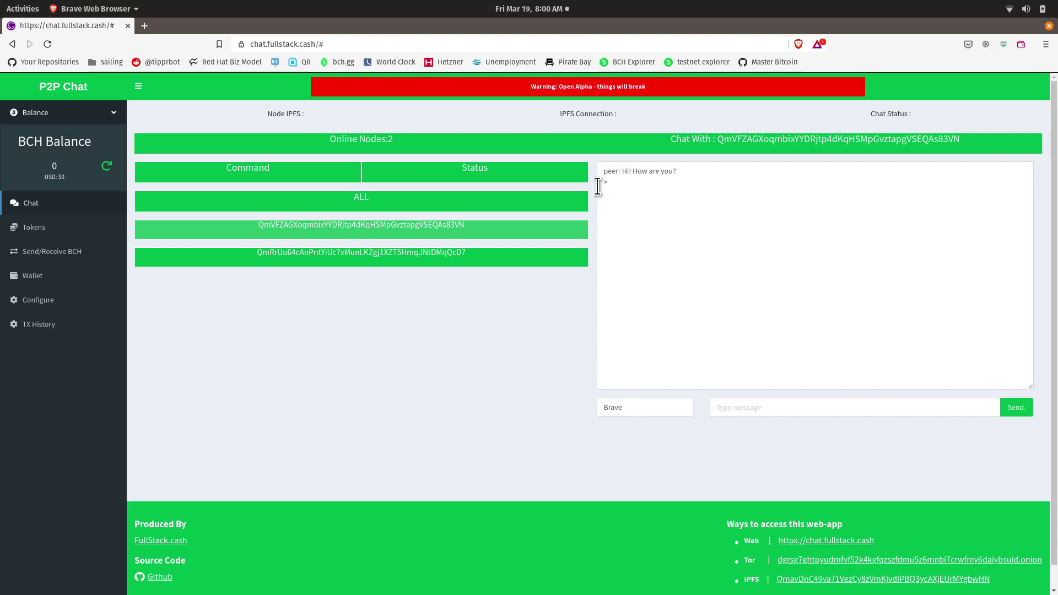
drag(628, 172, 668, 173)
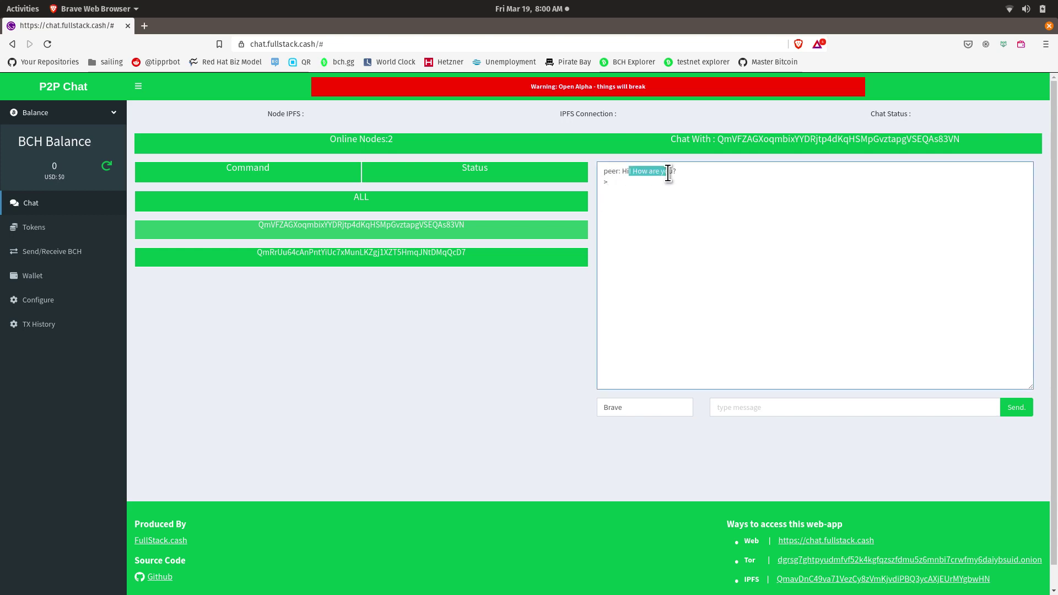
click(751, 408)
text(I'm d)
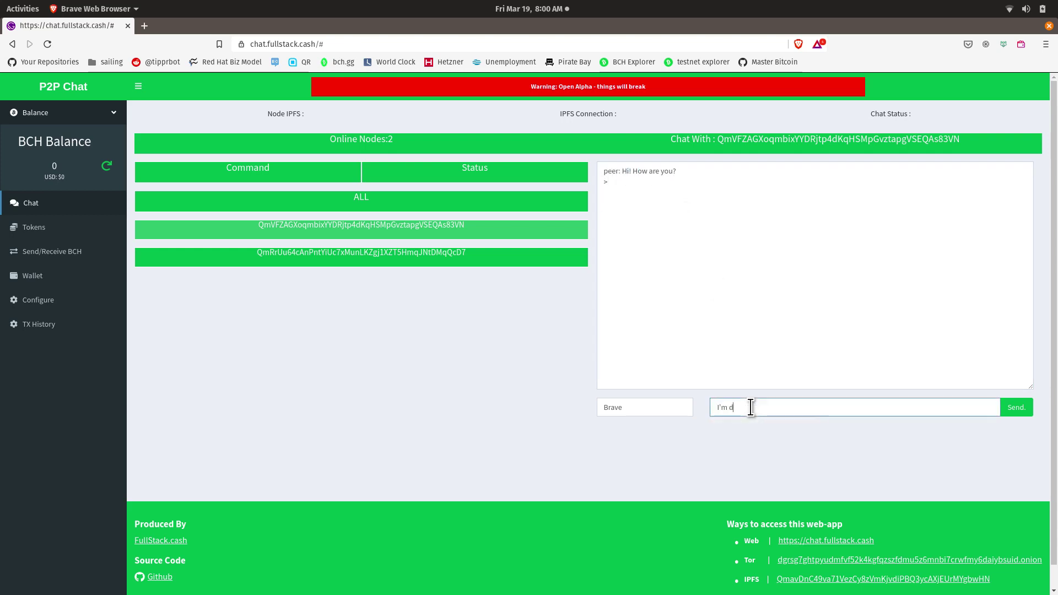
text(oing good. You?)
key(Return)
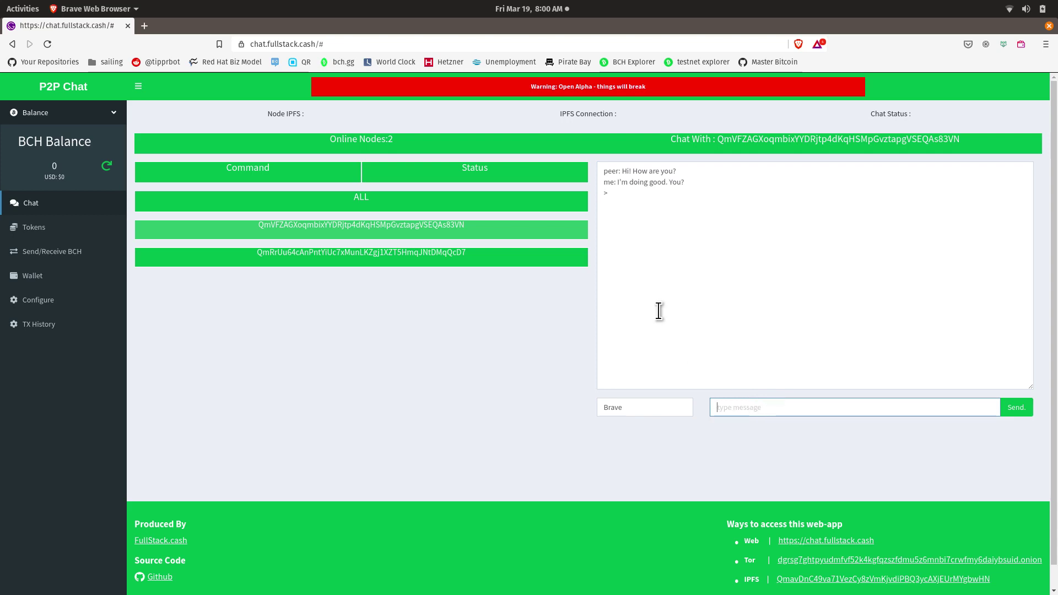
Switch to Firefox and check the private chat for the reply from the Brave peer
key(alt+Tab)
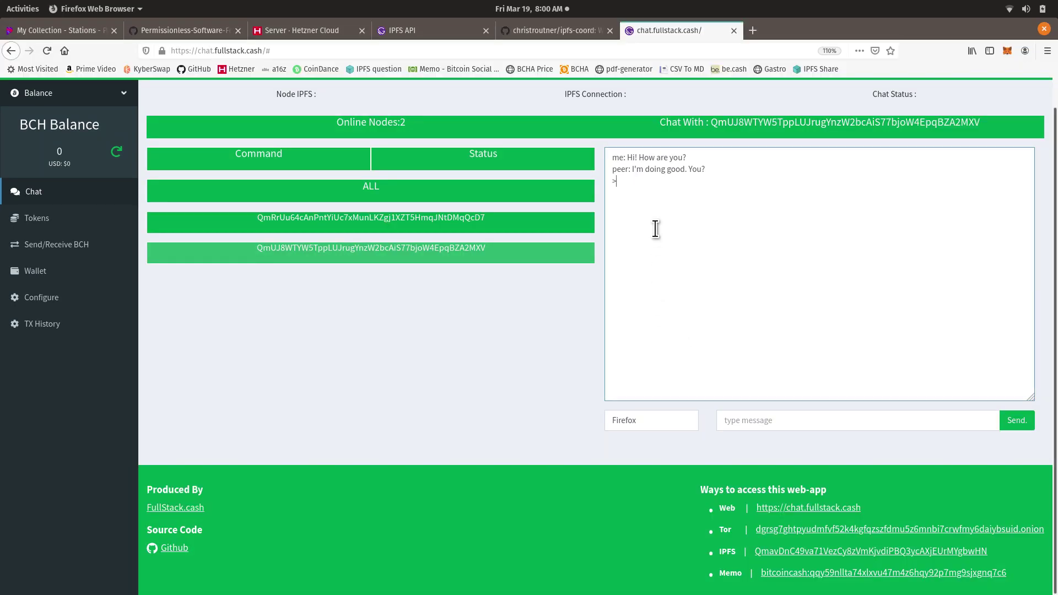
double_click(622, 170)
click(704, 186)
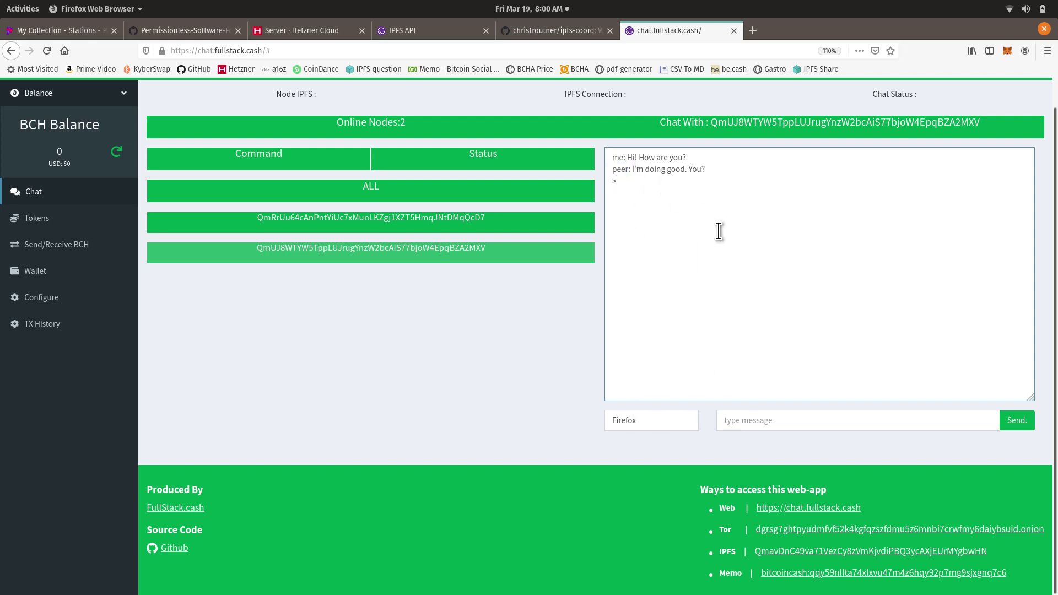